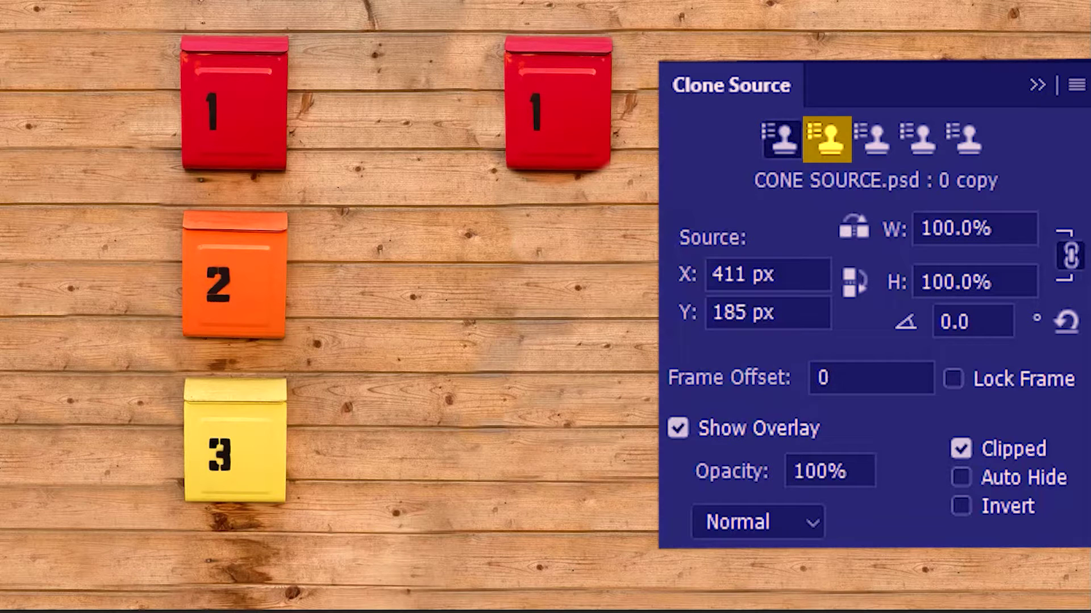
- Sample mailbox 2 into the second clone source and mailbox 3 into the third, painting a copy of each under the copied mailbox 1
{"action": "left_click", "coordinate": [839, 139]}
{"action": "left_click", "coordinate": [232, 271], "text": "alt"}
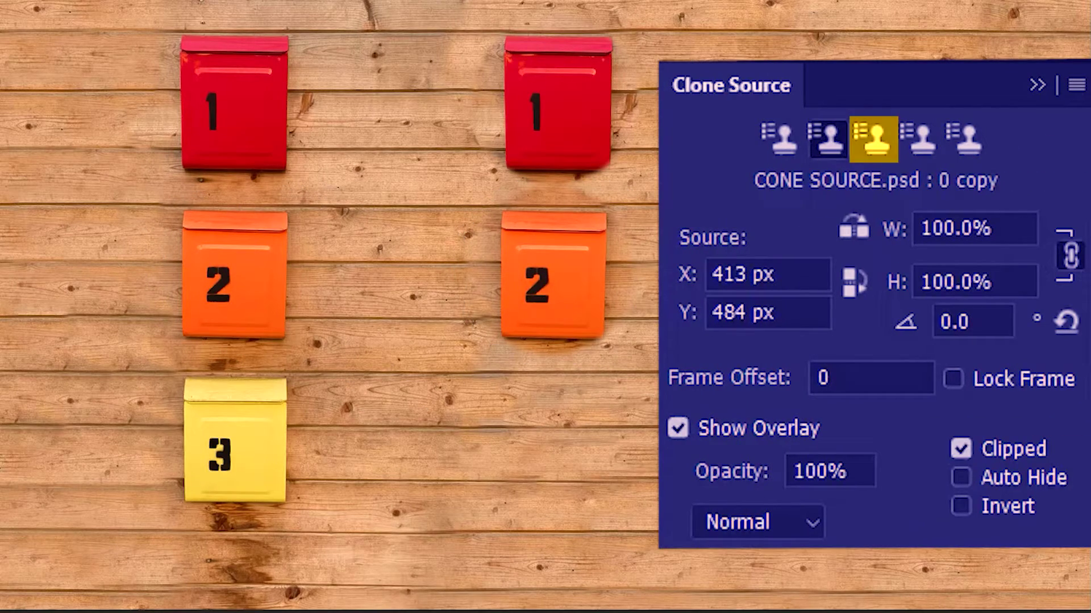
{"action": "left_click", "coordinate": [874, 148]}
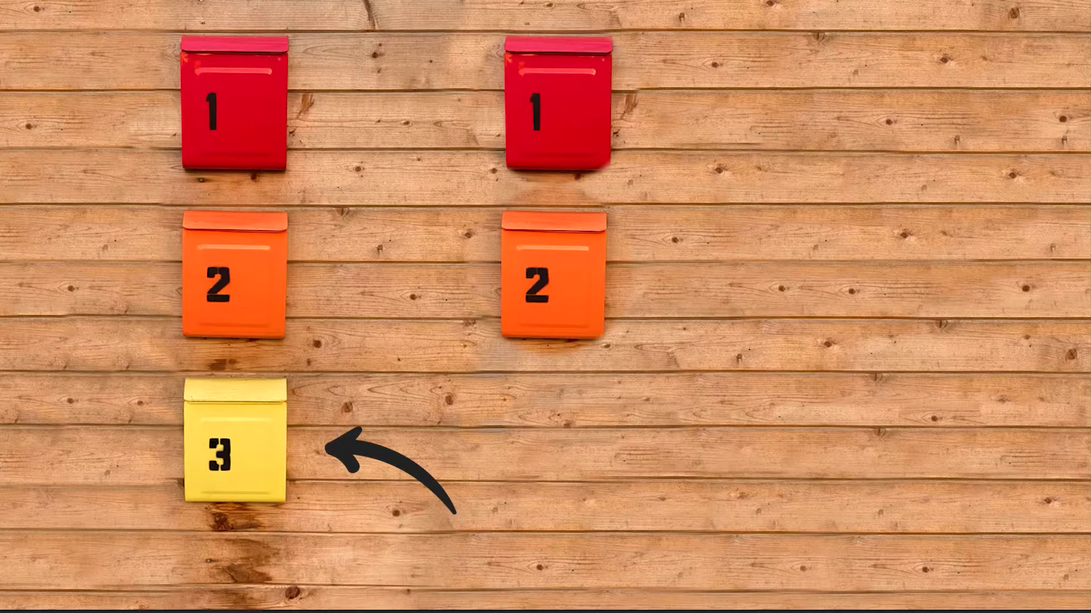
{"action": "left_click", "coordinate": [277, 458], "text": "alt"}
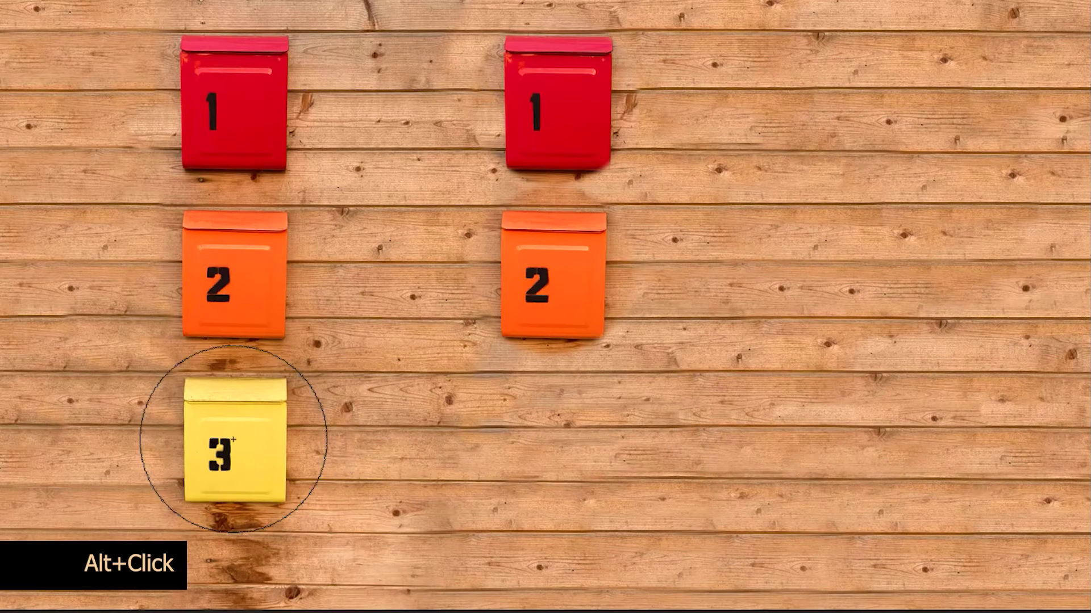
{"action": "left_click", "coordinate": [533, 439]}
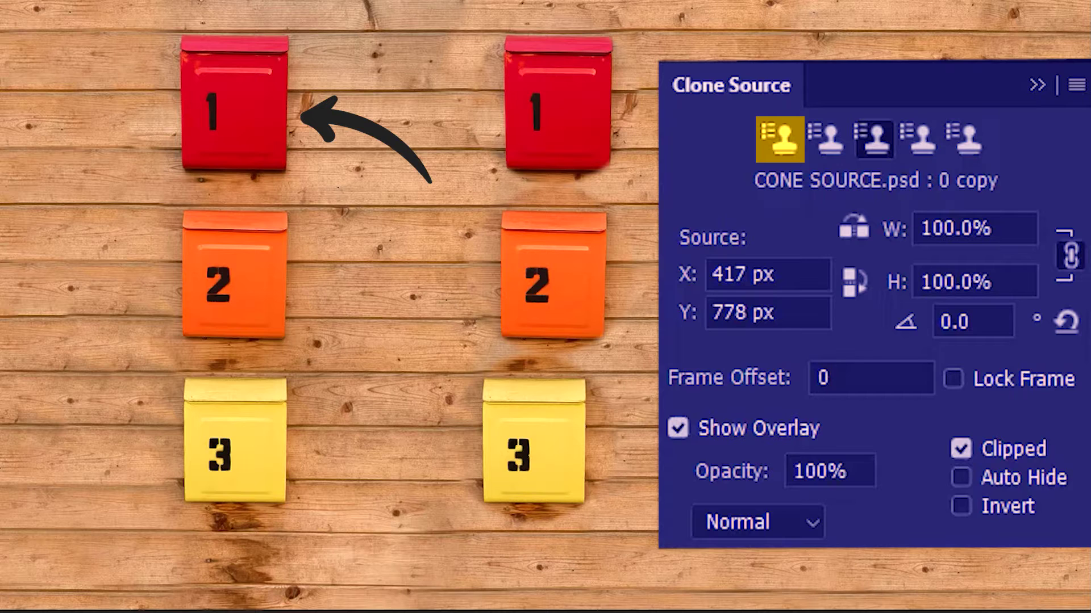
- Paint copies of mailboxes 1 and 2 in a third column using the first and second clone sources
{"action": "left_click", "coordinate": [234, 105], "text": "alt"}
{"action": "left_click_drag", "start_coordinate": [977, 170], "coordinate": [912, 141]}
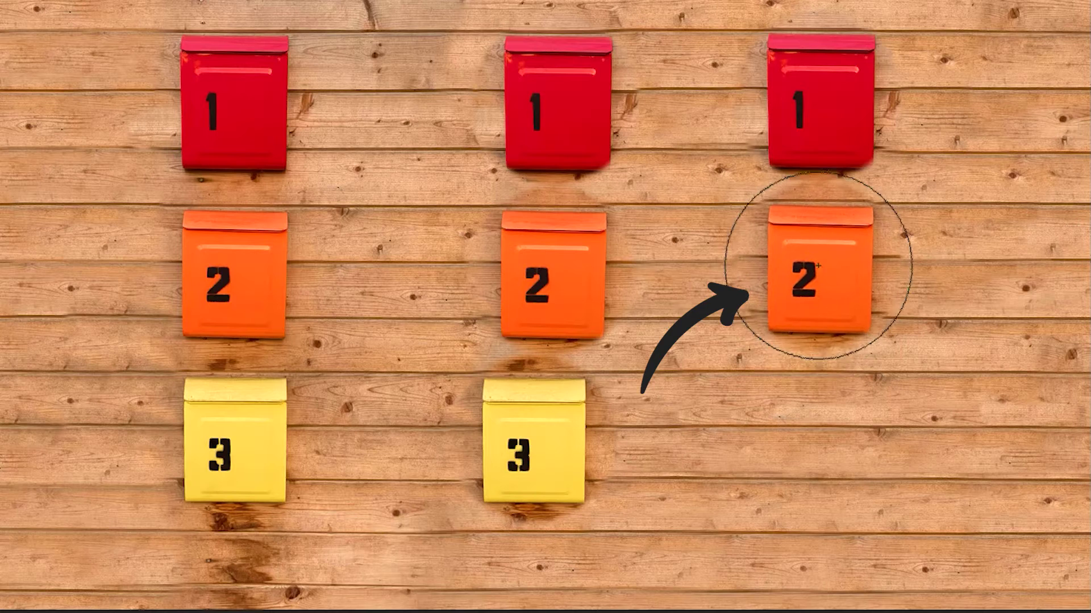
{"action": "left_click", "coordinate": [815, 279]}
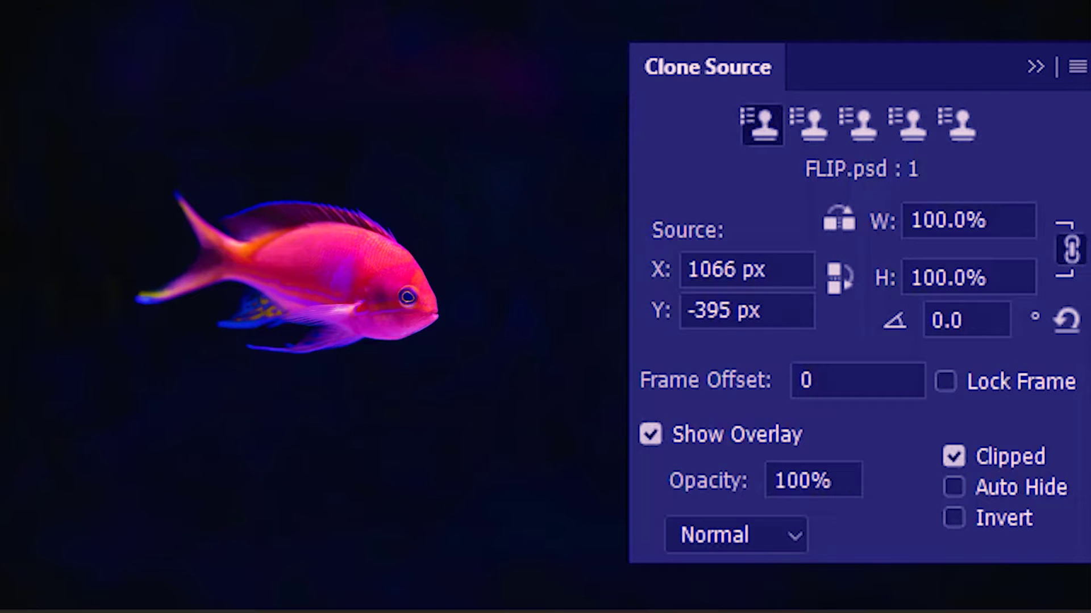
- Enlarge the clone brush, sample the fish's body and paint a copy flipped horizontally and vertically in the empty water beside it
{"action": "key", "text": "bracketright"}
{"action": "key", "text": "bracketright"}
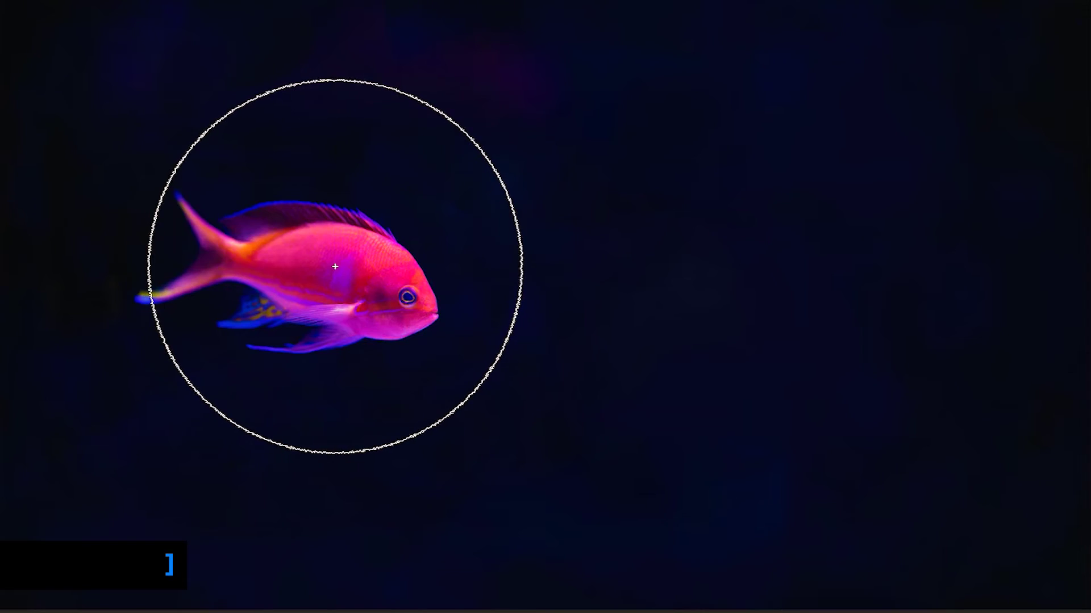
{"action": "left_click", "coordinate": [284, 265], "text": "alt"}
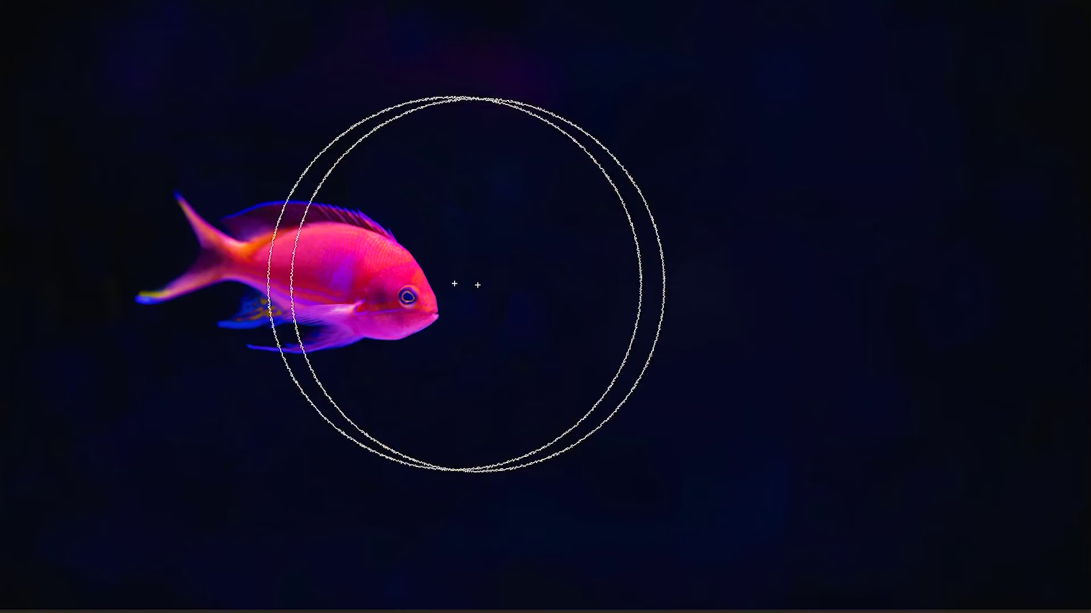
{"action": "left_click", "coordinate": [307, 269], "text": "alt"}
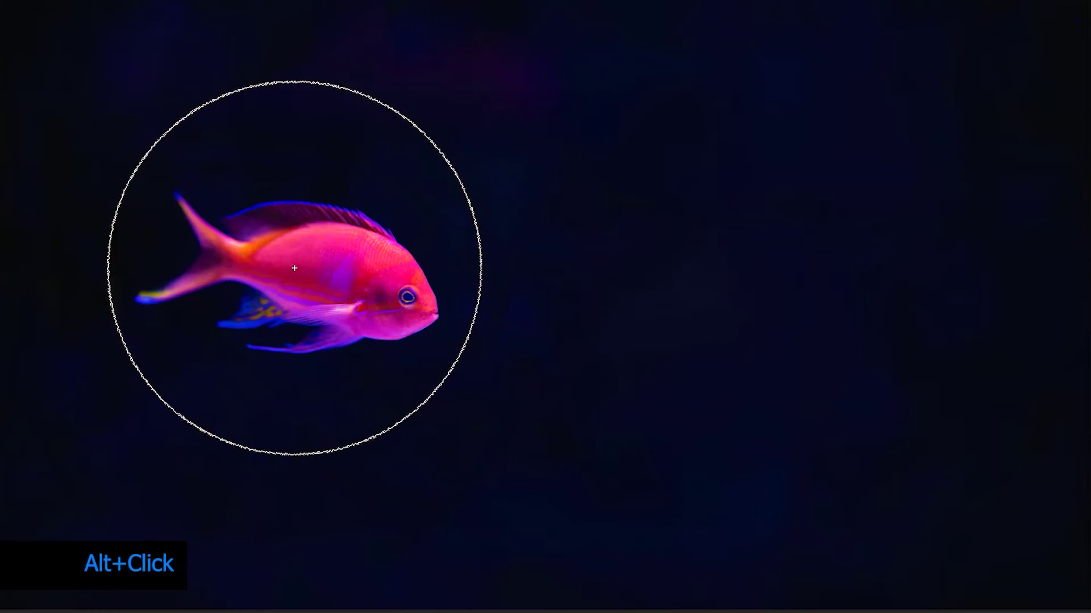
{"action": "left_click", "coordinate": [295, 266], "text": "alt"}
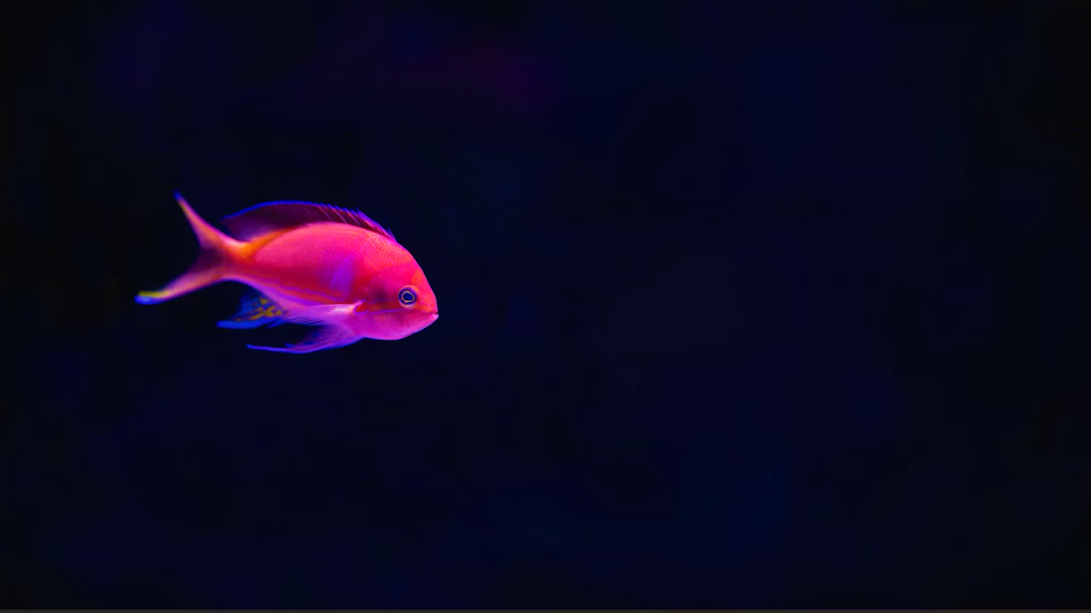
{"action": "left_click", "coordinate": [282, 269], "text": "alt"}
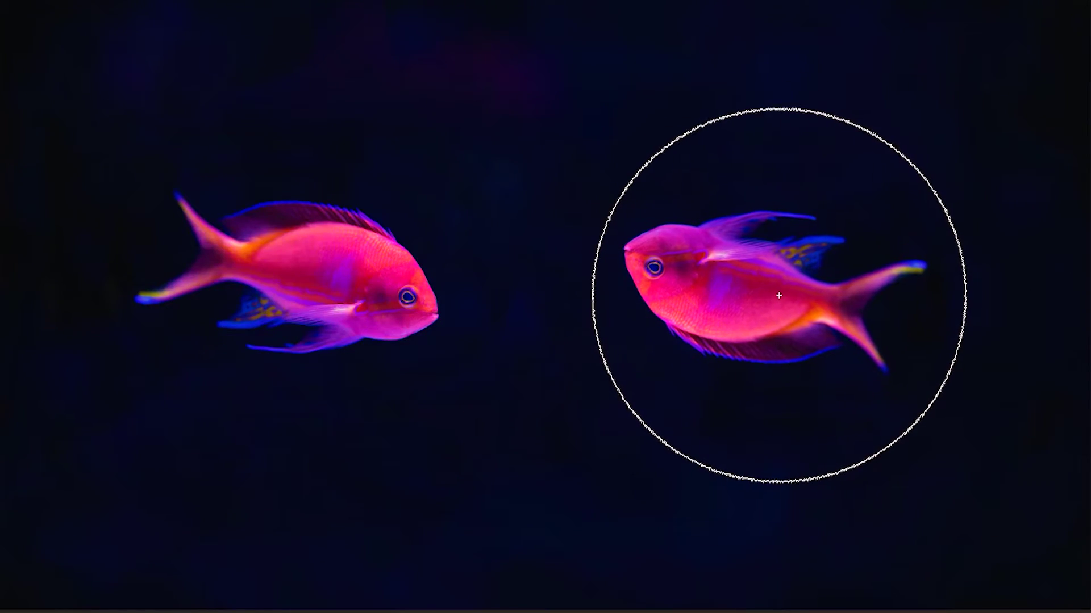
{"action": "left_click", "coordinate": [780, 295]}
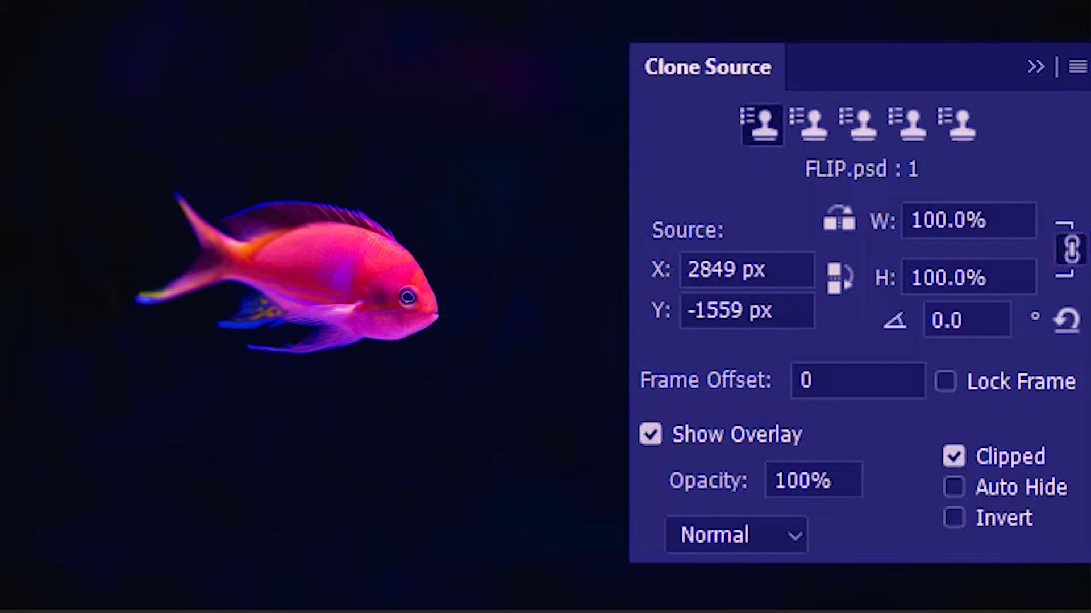
- Set the clone source scale to 66%, sample the fish's body and paint the reduced copy beside the original
{"action": "type", "text": "66"}
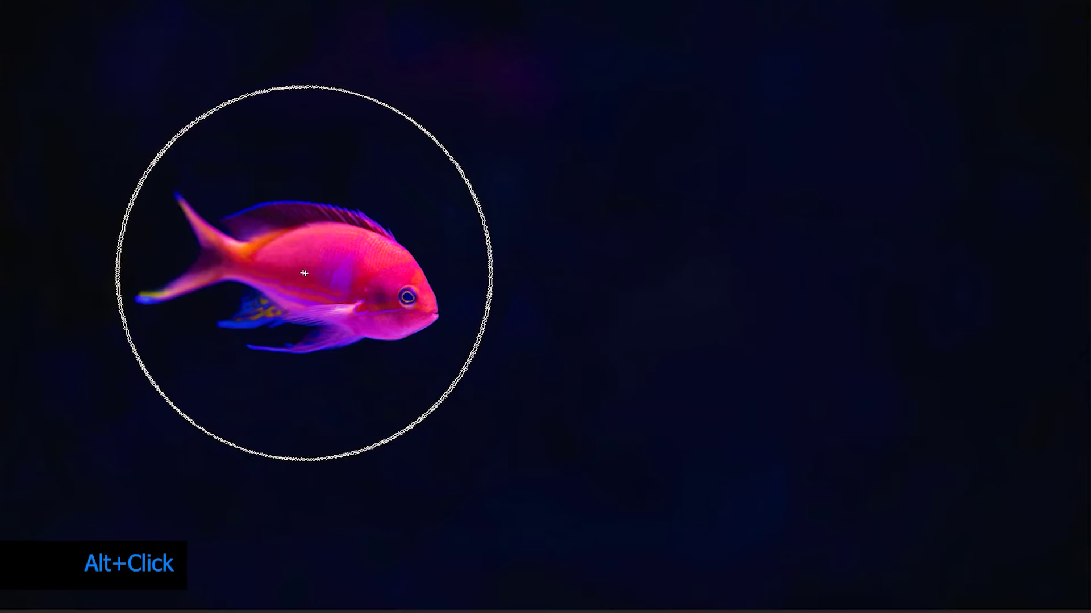
{"action": "left_click", "coordinate": [303, 273], "text": "alt"}
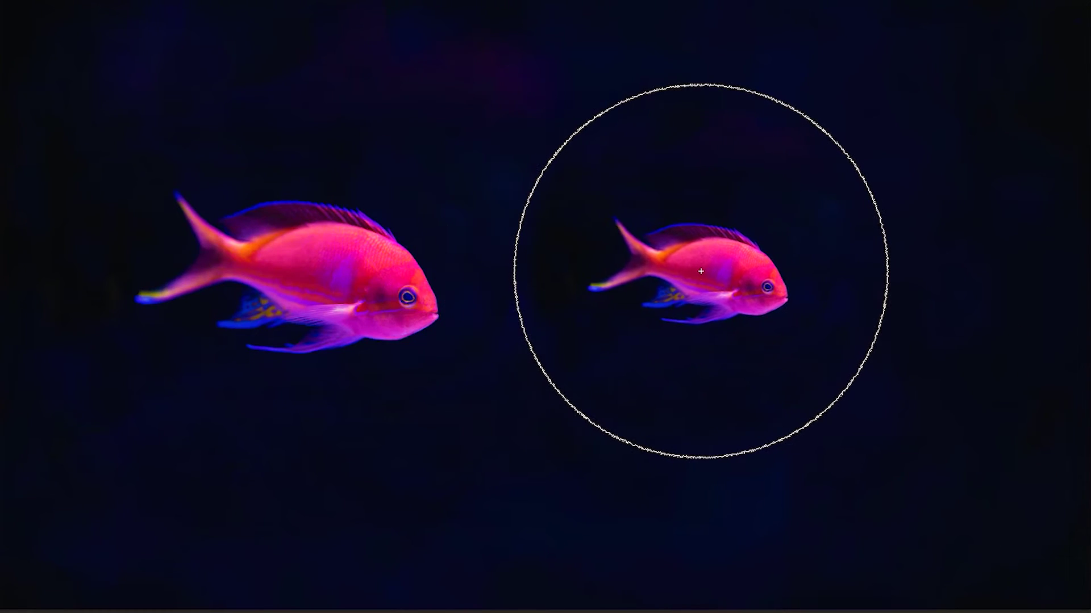
{"action": "left_click", "coordinate": [699, 270]}
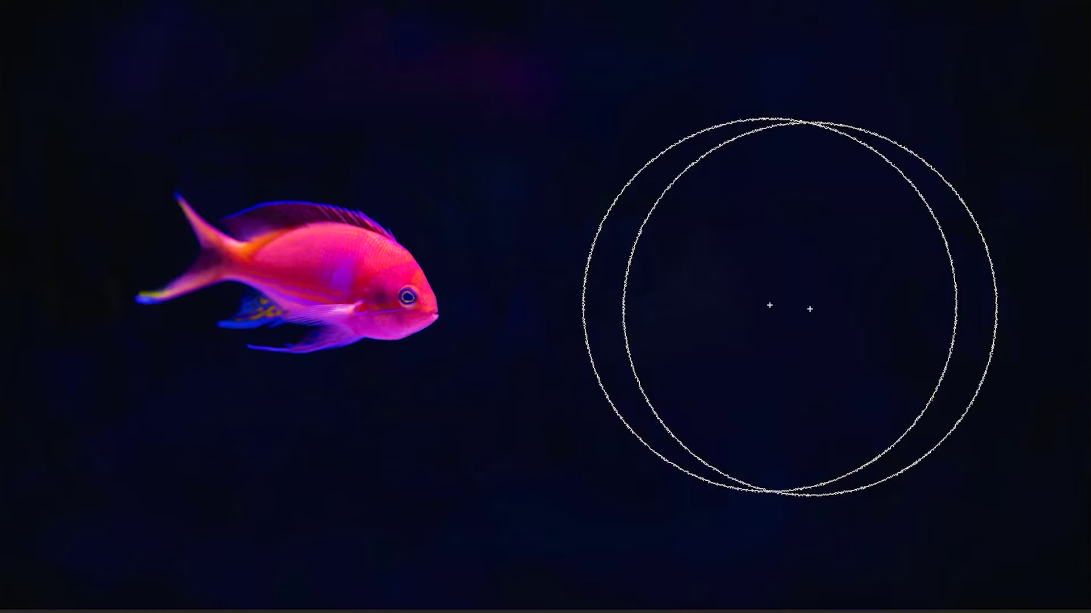
- Sample the fish's body again and paint a rotated copy of it in the empty water beside the original
{"action": "left_click", "coordinate": [287, 274], "text": "alt"}
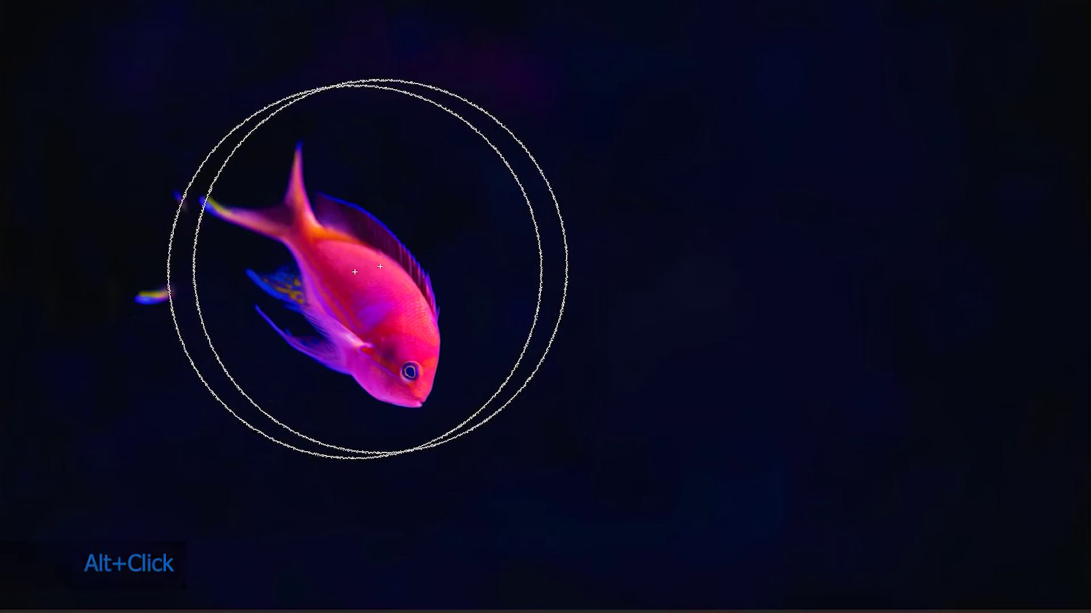
{"action": "left_click", "coordinate": [728, 242]}
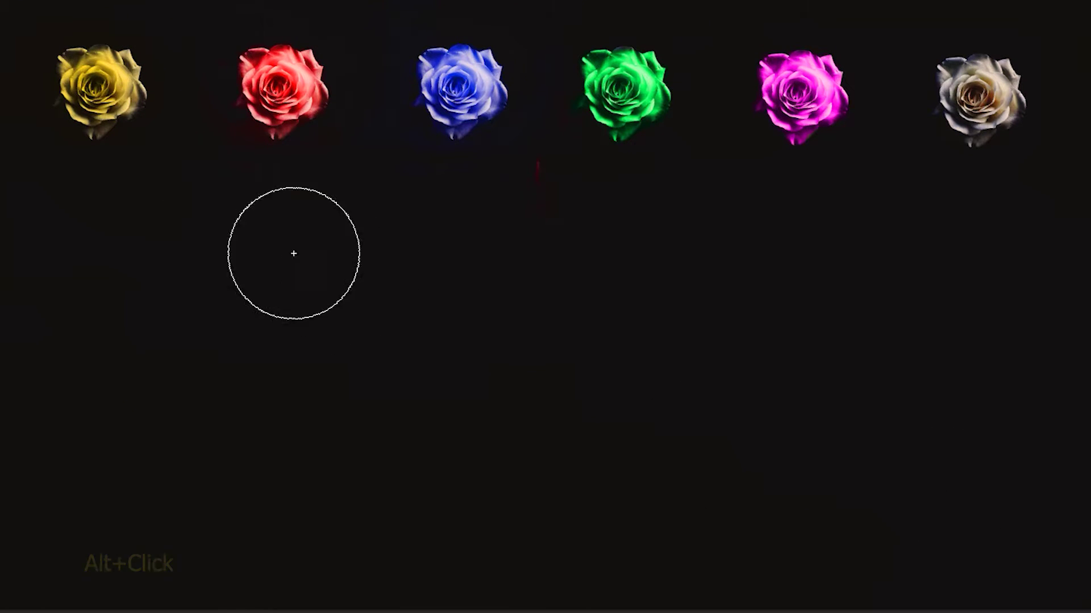
- Sample the yellow rose and paint two rows of rose copies beneath the original row
{"action": "left_click", "coordinate": [99, 89], "text": "alt"}
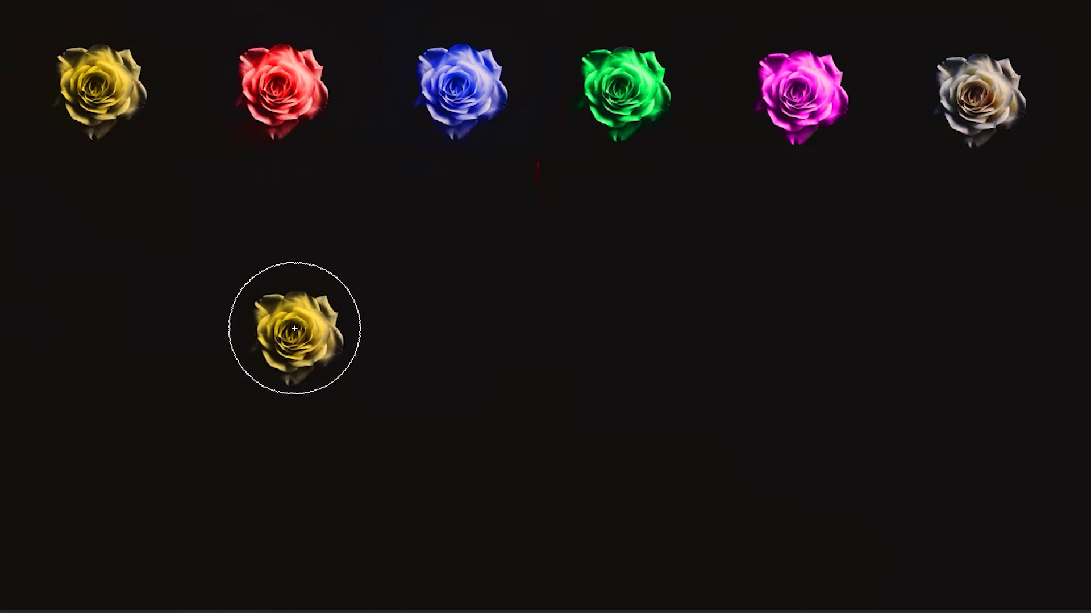
{"action": "mouse_move", "coordinate": [287, 271]}
{"action": "left_mouse_down"}
{"action": "mouse_move", "coordinate": [445, 248]}
{"action": "mouse_move", "coordinate": [619, 266]}
{"action": "mouse_move", "coordinate": [988, 271]}
{"action": "left_mouse_up"}
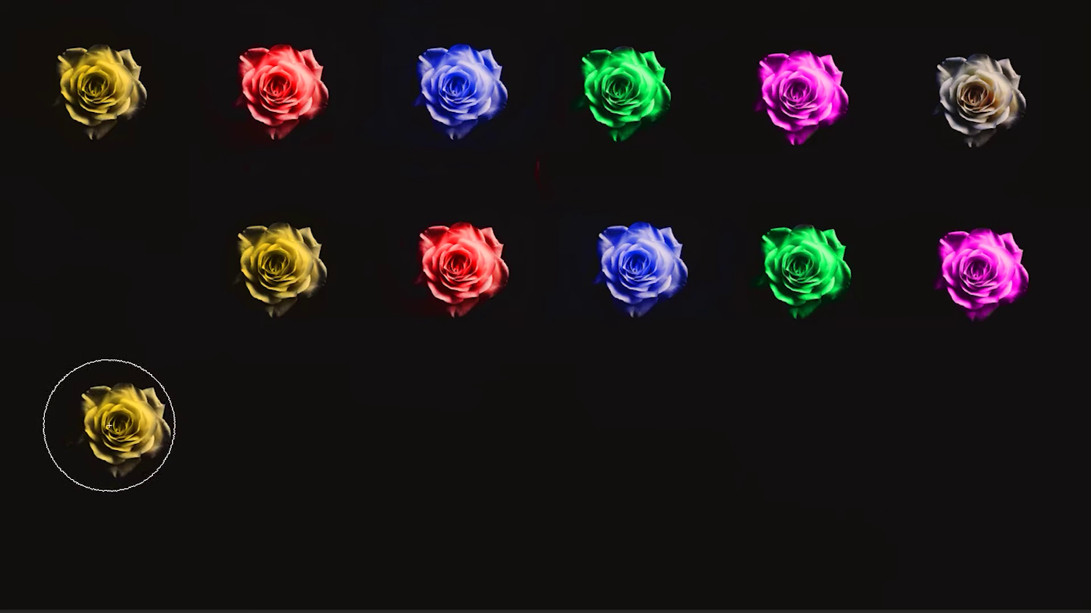
{"action": "mouse_move", "coordinate": [102, 430]}
{"action": "left_mouse_down"}
{"action": "mouse_move", "coordinate": [597, 464]}
{"action": "mouse_move", "coordinate": [869, 466]}
{"action": "mouse_move", "coordinate": [994, 450]}
{"action": "left_mouse_up"}
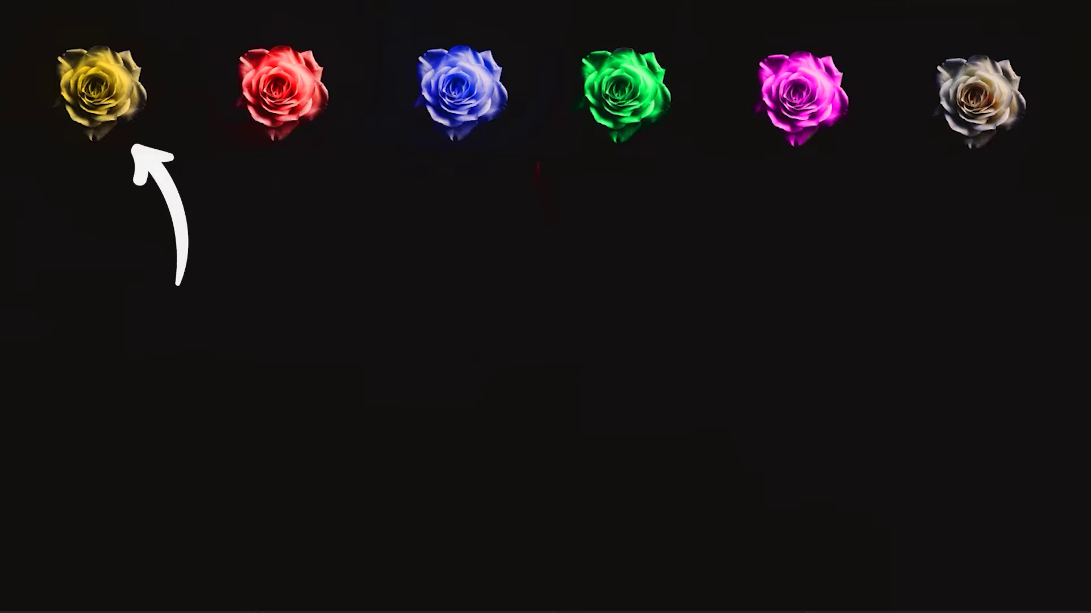
- Resample the yellow rose and clone the roses into the rows below, keeping a constant diagonal offset from the source
{"action": "left_click", "coordinate": [99, 89], "text": "alt"}
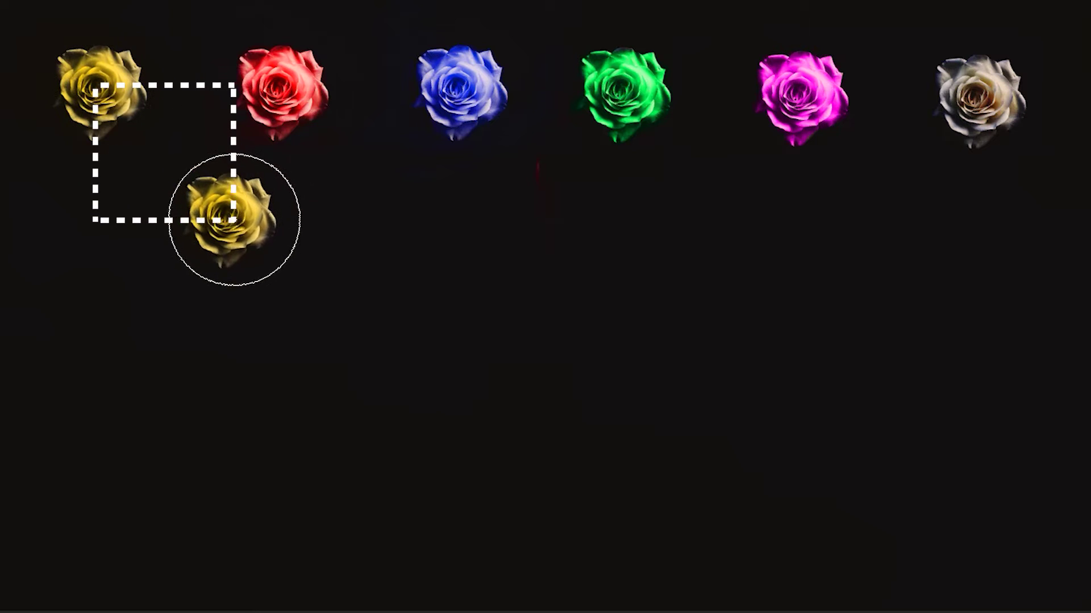
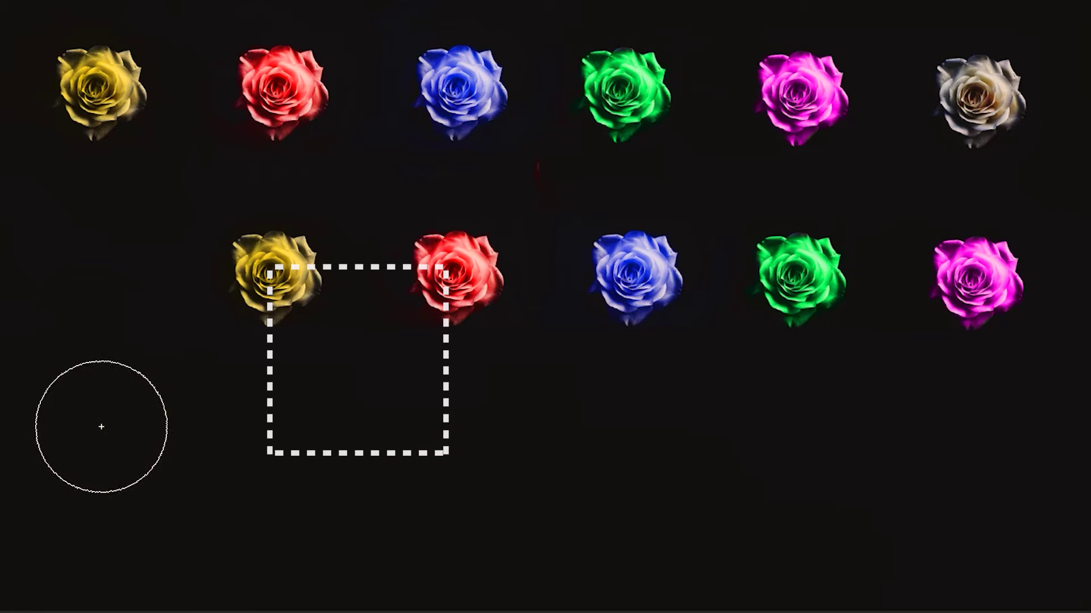
{"action": "mouse_move", "coordinate": [341, 453]}
{"action": "left_mouse_down"}
{"action": "mouse_move", "coordinate": [447, 454]}
{"action": "mouse_move", "coordinate": [444, 476]}
{"action": "mouse_move", "coordinate": [577, 459]}
{"action": "mouse_move", "coordinate": [1041, 468]}
{"action": "left_mouse_up"}
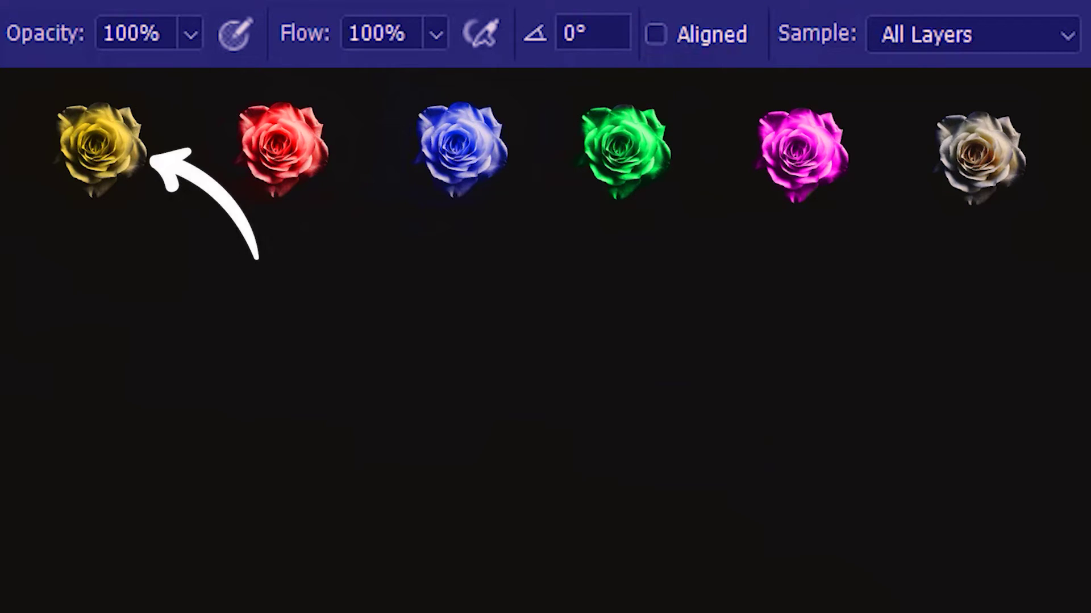
- With Aligned off, sample the roses one by one from the yellow one onward and paint each copy below its original
{"action": "left_click", "coordinate": [100, 145], "text": "alt"}
{"action": "left_click_drag", "start_coordinate": [83, 305], "coordinate": [80, 304]}
{"action": "left_click", "coordinate": [281, 147], "text": "alt"}
{"action": "left_click_drag", "start_coordinate": [261, 301], "coordinate": [265, 305]}
{"action": "left_click", "coordinate": [460, 147], "text": "alt"}
{"action": "left_click_drag", "start_coordinate": [446, 301], "coordinate": [450, 304]}
{"action": "left_click", "coordinate": [622, 147], "text": "alt"}
{"action": "mouse_move", "coordinate": [556, 292]}
{"action": "left_mouse_down"}
{"action": "mouse_move", "coordinate": [616, 290]}
{"action": "mouse_move", "coordinate": [612, 275]}
{"action": "left_mouse_up"}
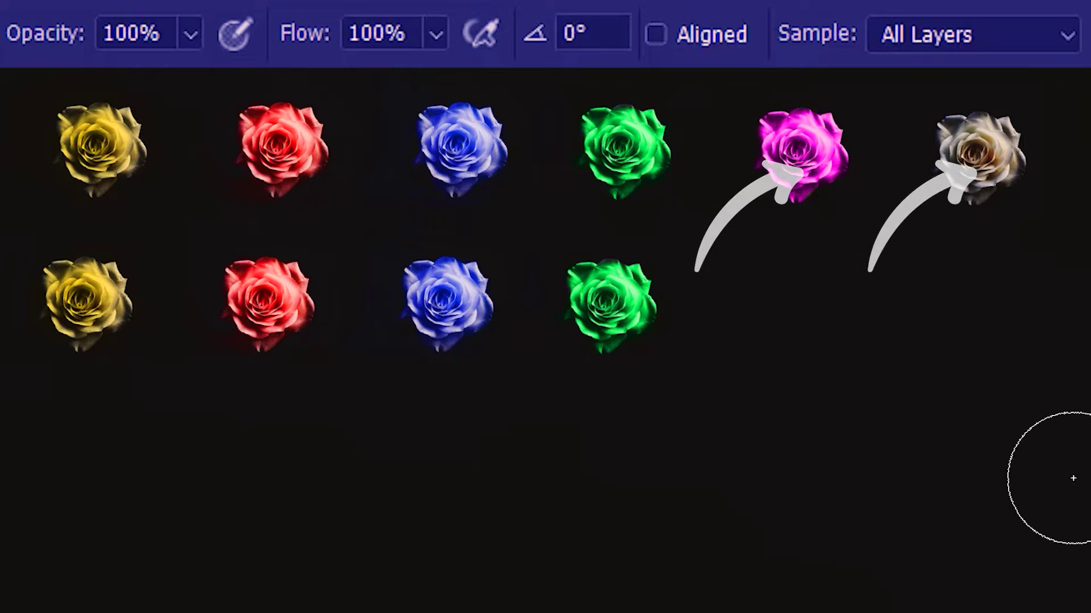
{"action": "mouse_move", "coordinate": [605, 307]}
{"action": "left_mouse_down"}
{"action": "mouse_move", "coordinate": [602, 298]}
{"action": "mouse_move", "coordinate": [699, 305]}
{"action": "mouse_move", "coordinate": [869, 283]}
{"action": "mouse_move", "coordinate": [994, 284]}
{"action": "left_mouse_up"}
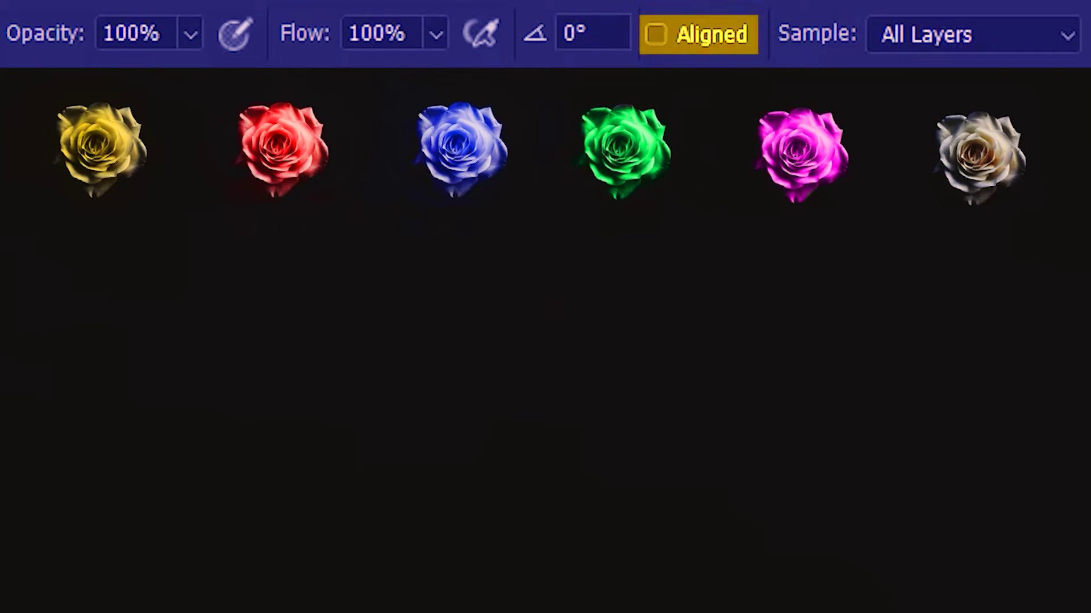
- Turn on Aligned, sample the yellow rose once and paint copies of the roses across the row below
{"action": "left_click", "coordinate": [654, 43]}
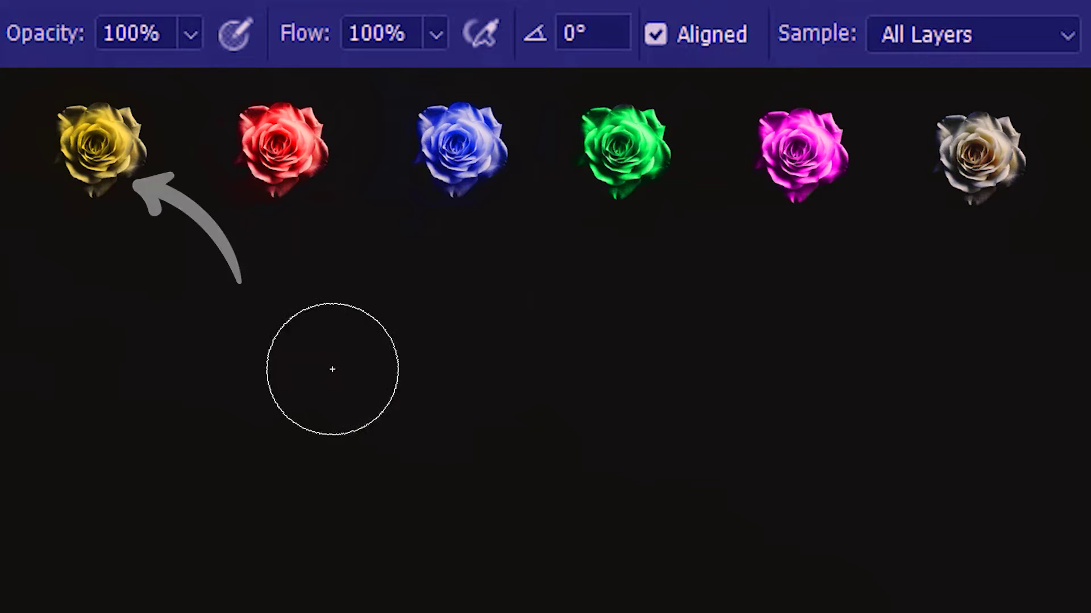
{"action": "left_click", "coordinate": [97, 139], "text": "alt"}
{"action": "left_click", "coordinate": [107, 301]}
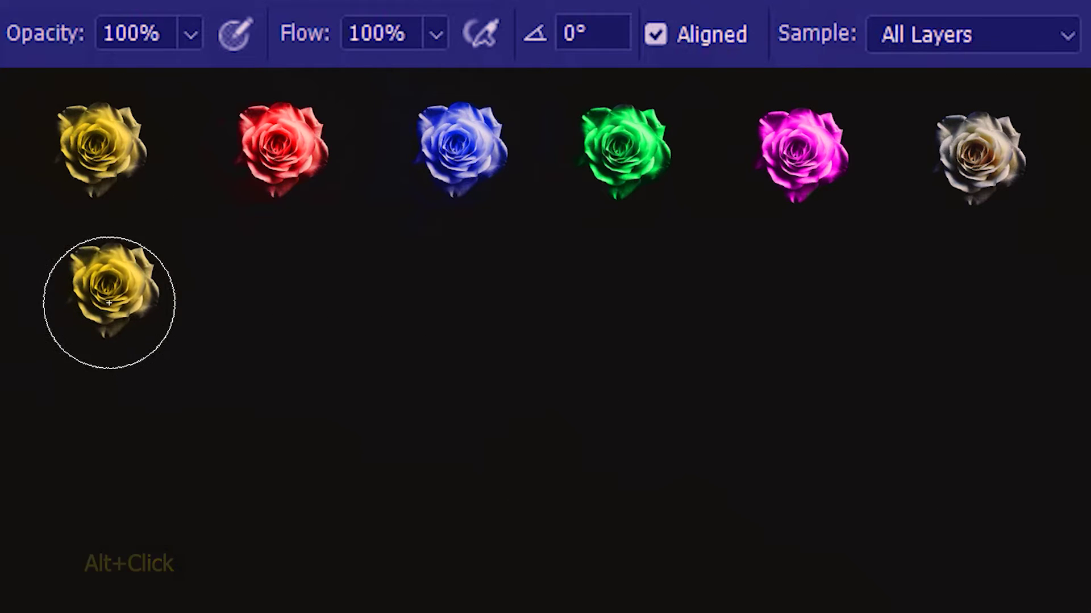
{"action": "mouse_move", "coordinate": [85, 302]}
{"action": "left_mouse_down"}
{"action": "mouse_move", "coordinate": [201, 312]}
{"action": "mouse_move", "coordinate": [604, 292]}
{"action": "left_mouse_up"}
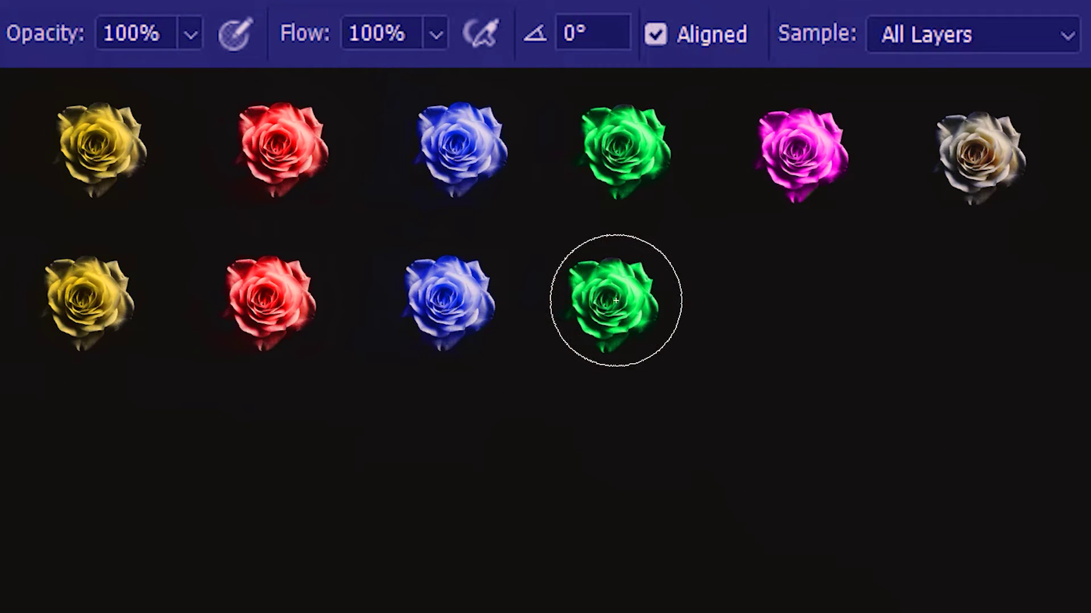
{"action": "mouse_move", "coordinate": [617, 301]}
{"action": "left_mouse_down"}
{"action": "mouse_move", "coordinate": [659, 292]}
{"action": "mouse_move", "coordinate": [837, 304]}
{"action": "left_mouse_up"}
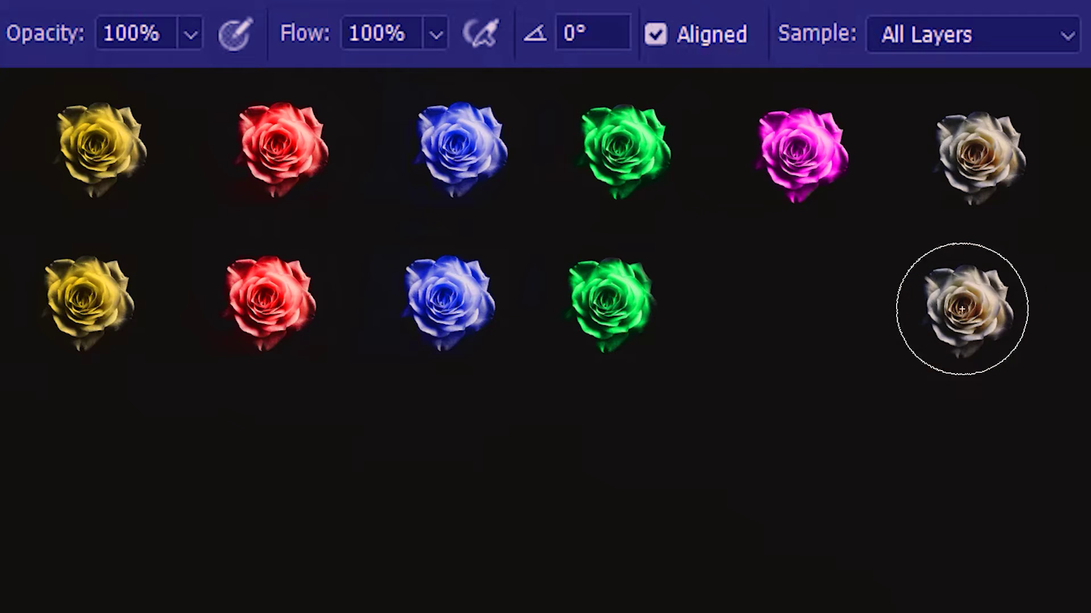
{"action": "mouse_move", "coordinate": [608, 298]}
{"action": "left_mouse_down"}
{"action": "mouse_move", "coordinate": [705, 314]}
{"action": "mouse_move", "coordinate": [929, 302]}
{"action": "mouse_move", "coordinate": [1090, 341]}
{"action": "left_mouse_up"}
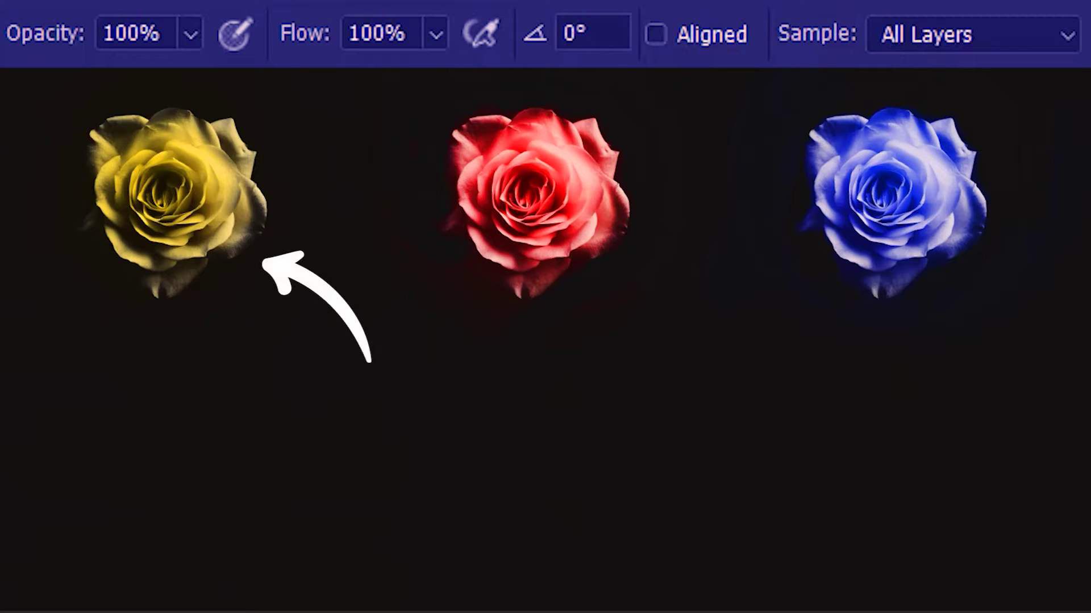
- With Aligned off, sample the center of the large yellow rose and paint a copy directly beneath it
{"action": "left_click", "coordinate": [165, 182], "text": "alt"}
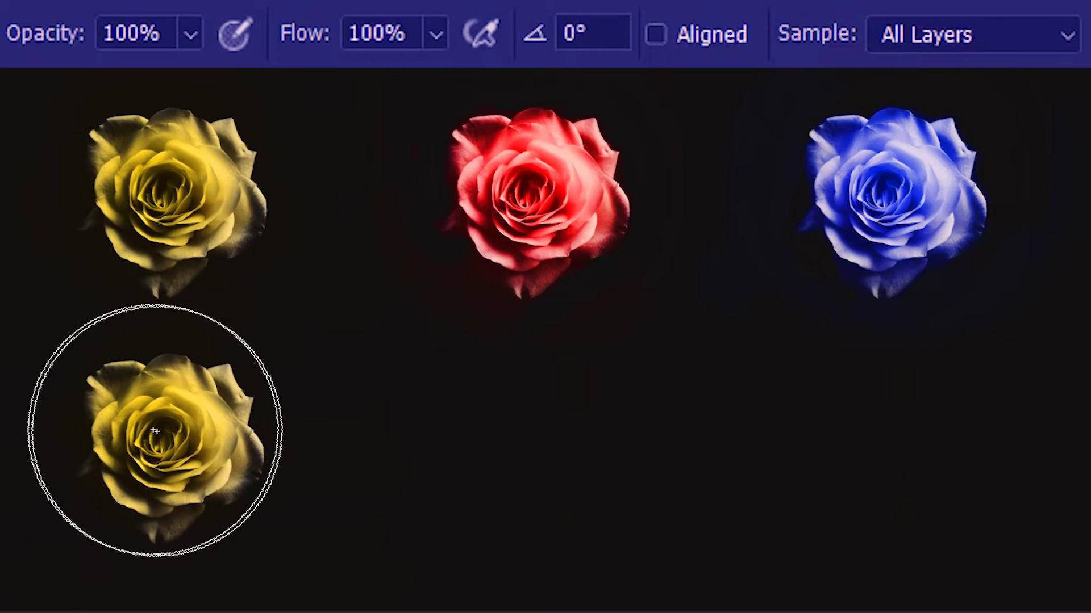
{"action": "left_click", "coordinate": [154, 429]}
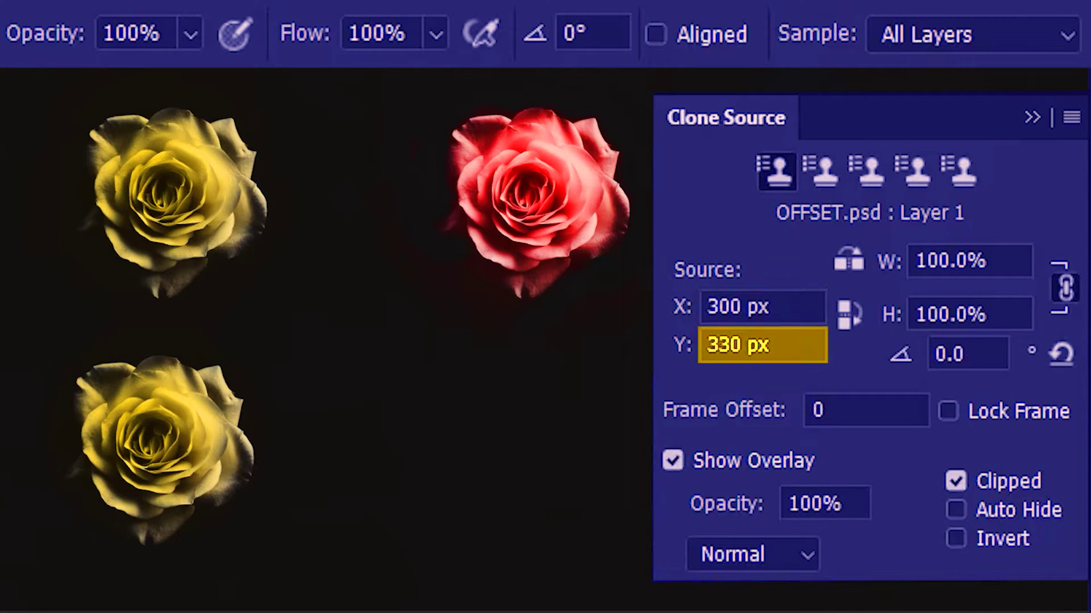
- Set the clone source position to X 1567 px and Y 364 px, and paint the blue rose beneath the red one
{"action": "type", "text": "1567"}
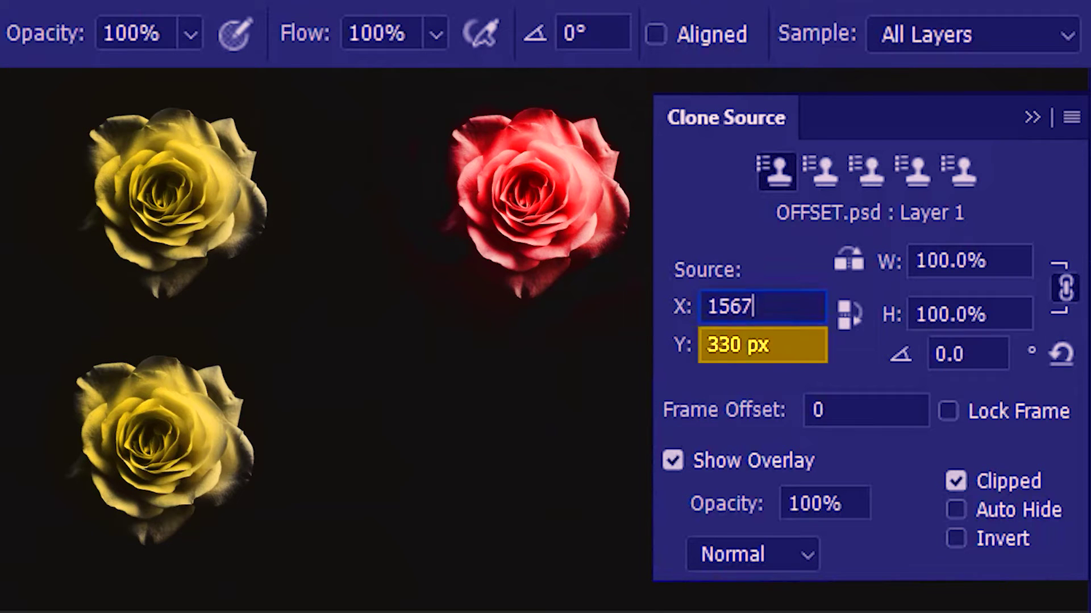
{"action": "key", "text": "Tab"}
{"action": "type", "text": "364"}
{"action": "key", "text": "Return"}
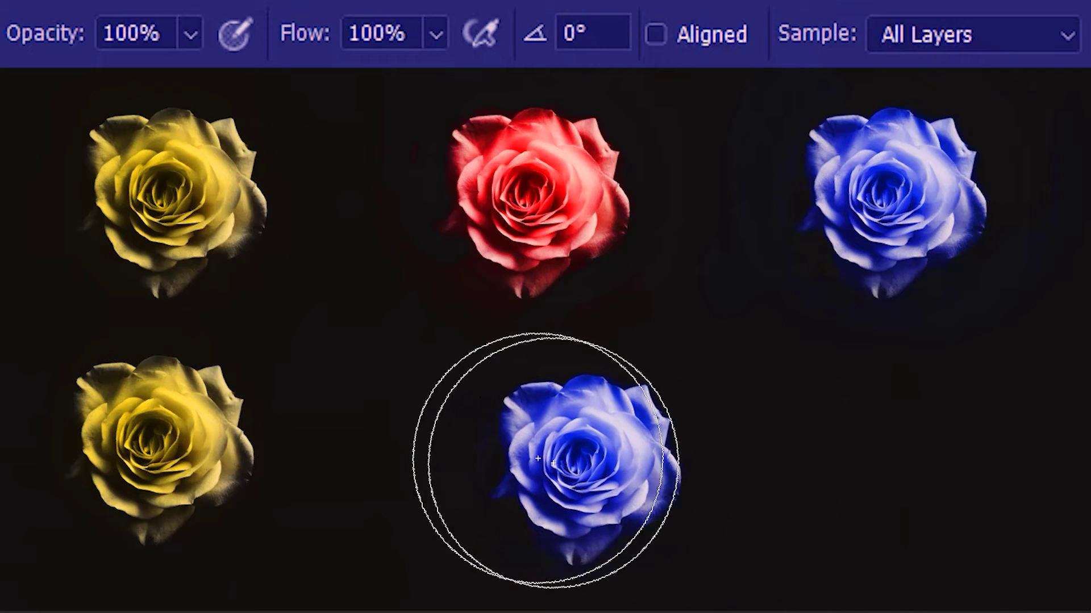
{"action": "left_click", "coordinate": [472, 432]}
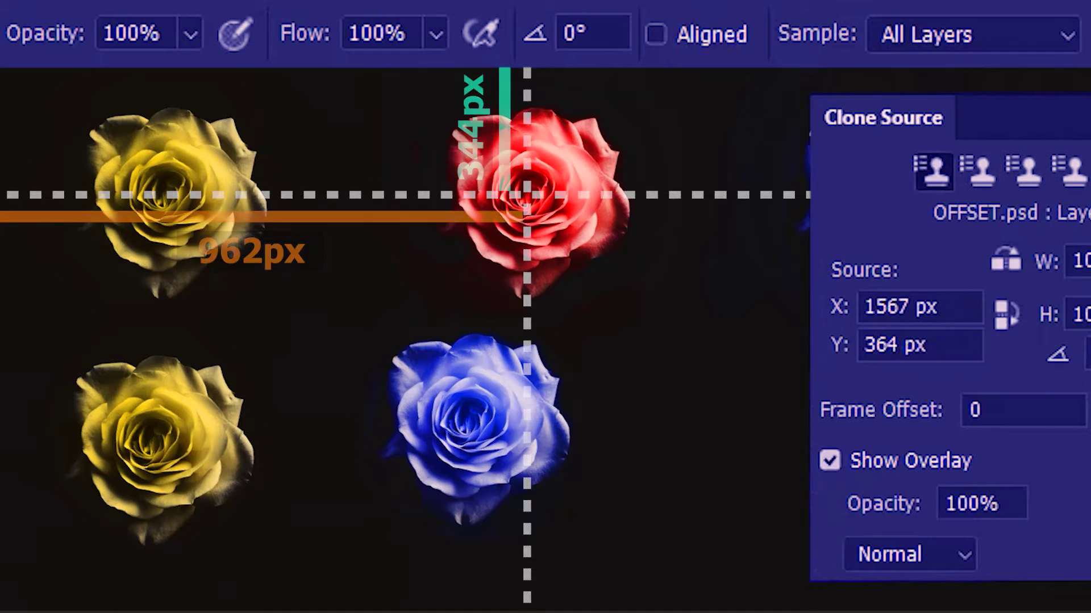
- Set the clone source position to X 962 px and Y 344 px, at the center of the red rose
{"action": "left_click", "coordinate": [761, 307]}
{"action": "type", "text": "962"}
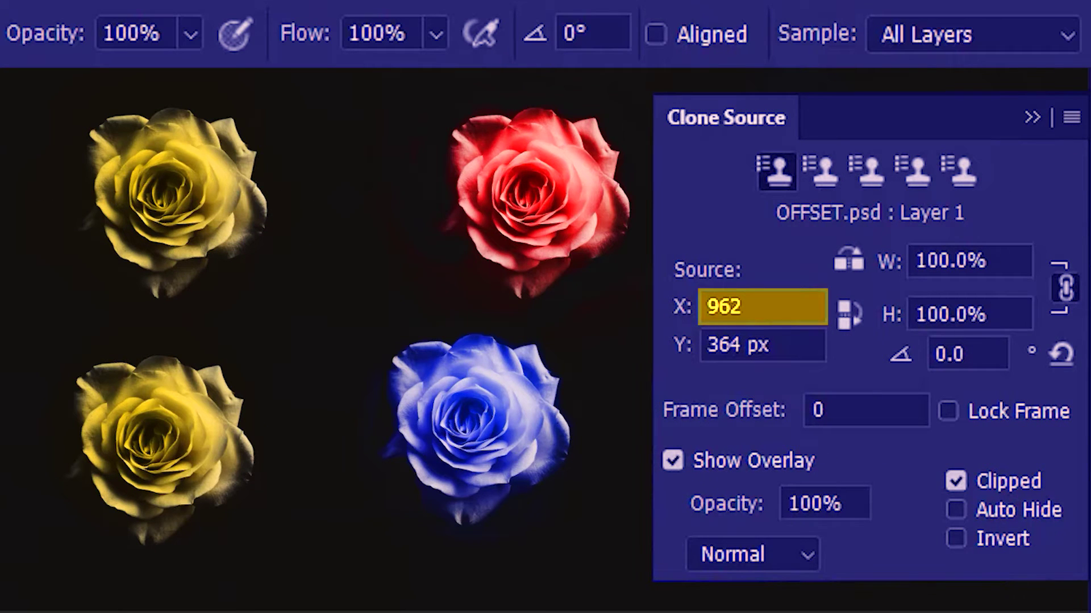
{"action": "key", "text": "Tab"}
{"action": "type", "text": "3"}
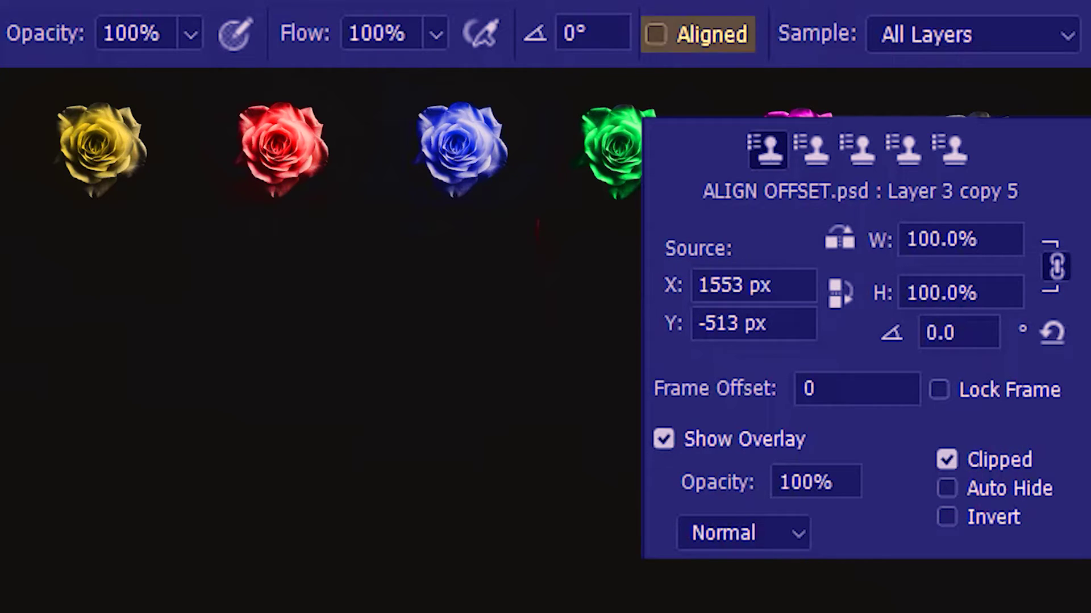
- Turn on Aligned, sample the center of the yellow rose and paint copies of the six roses across successive rows below
{"action": "left_click", "coordinate": [676, 33]}
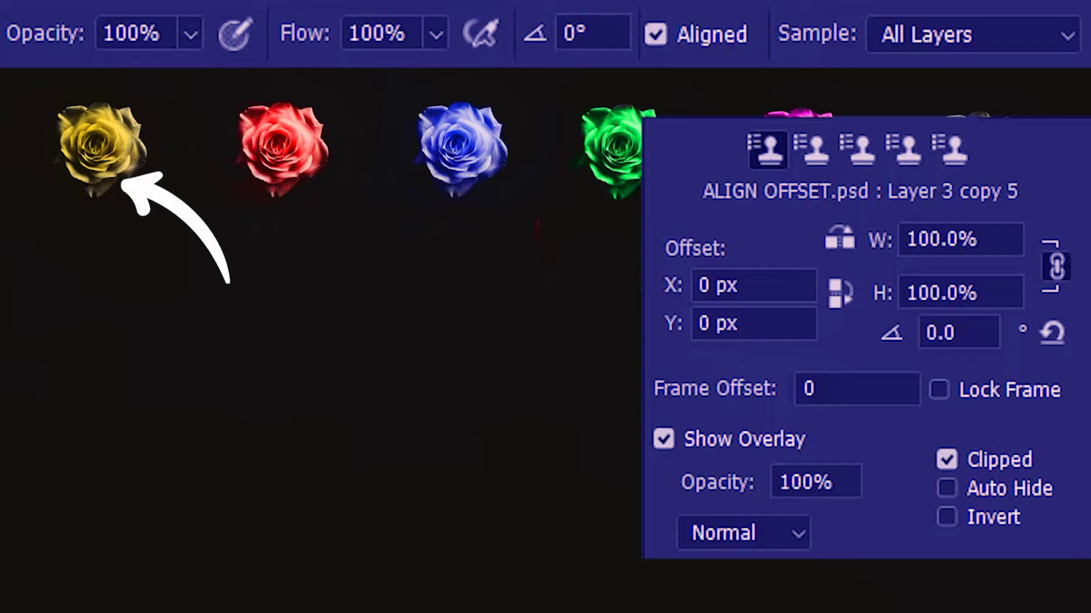
{"action": "left_click", "coordinate": [95, 140], "text": "alt"}
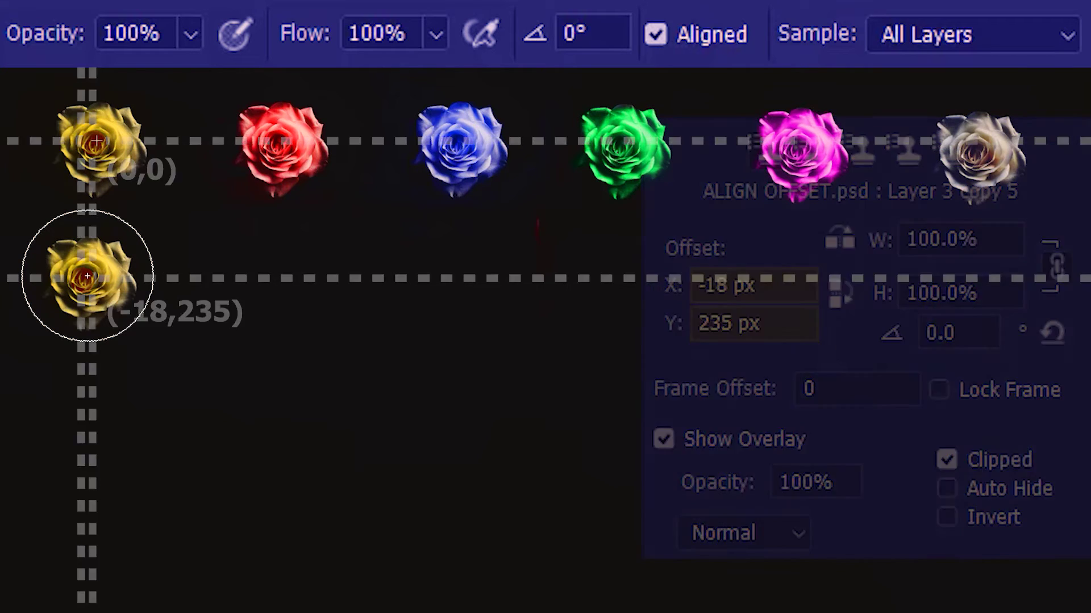
{"action": "left_click_drag", "start_coordinate": [275, 275], "coordinate": [969, 284]}
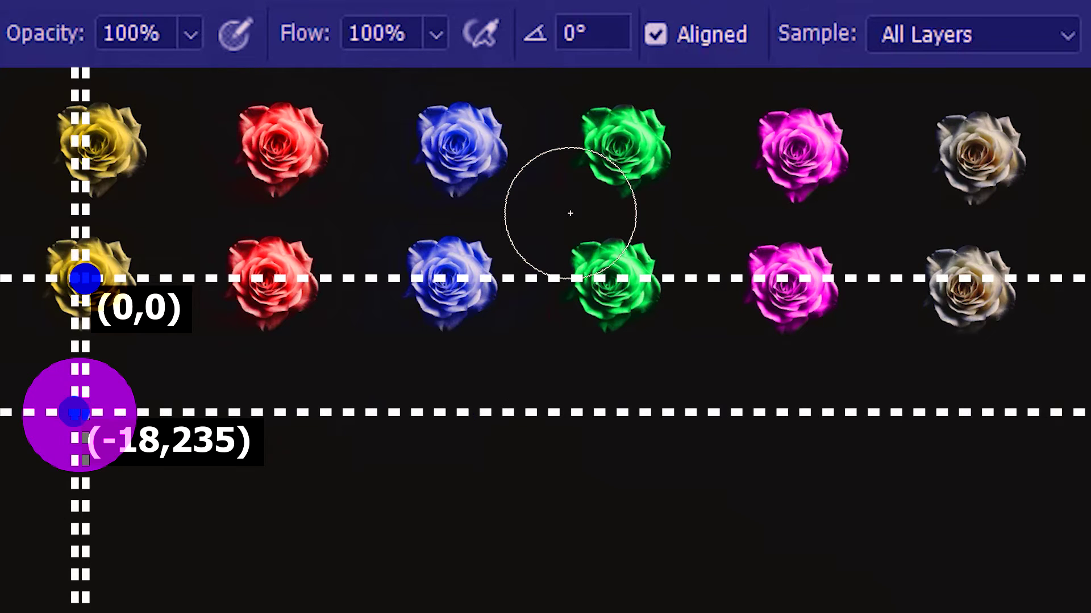
{"action": "mouse_move", "coordinate": [105, 400]}
{"action": "left_mouse_down"}
{"action": "mouse_move", "coordinate": [122, 384]}
{"action": "mouse_move", "coordinate": [88, 428]}
{"action": "mouse_move", "coordinate": [70, 420]}
{"action": "mouse_move", "coordinate": [1064, 414]}
{"action": "left_mouse_up"}
{"action": "mouse_move", "coordinate": [85, 542]}
{"action": "left_mouse_down"}
{"action": "mouse_move", "coordinate": [109, 542]}
{"action": "mouse_move", "coordinate": [68, 547]}
{"action": "mouse_move", "coordinate": [414, 555]}
{"action": "mouse_move", "coordinate": [869, 531]}
{"action": "mouse_move", "coordinate": [949, 551]}
{"action": "left_mouse_up"}
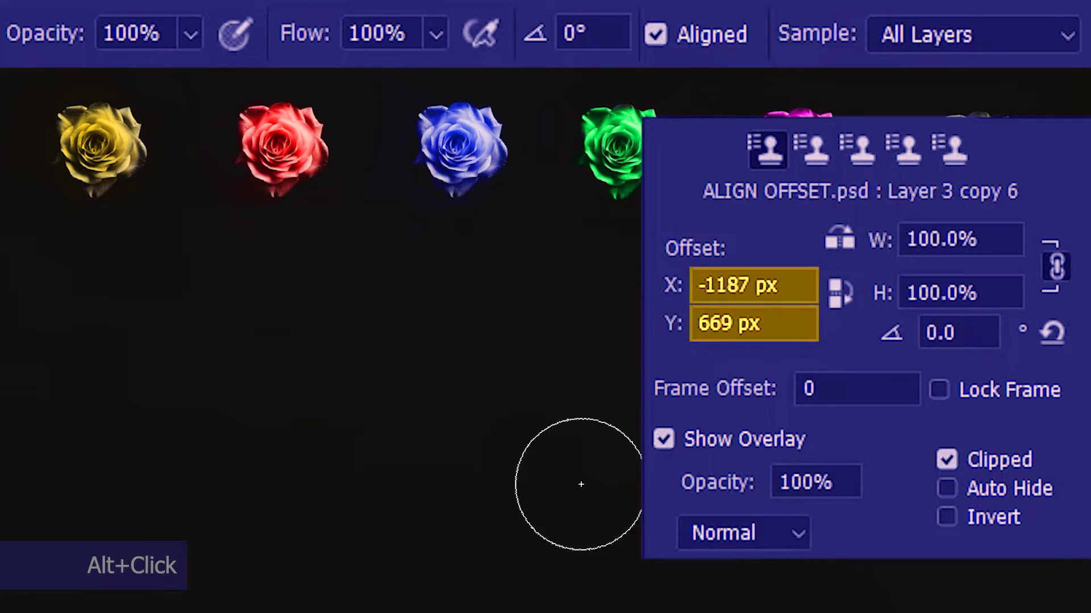
- Resample the yellow rose and paint the roses in rows below, each row starting one rose further to the right
{"action": "left_click", "coordinate": [91, 144], "text": "alt"}
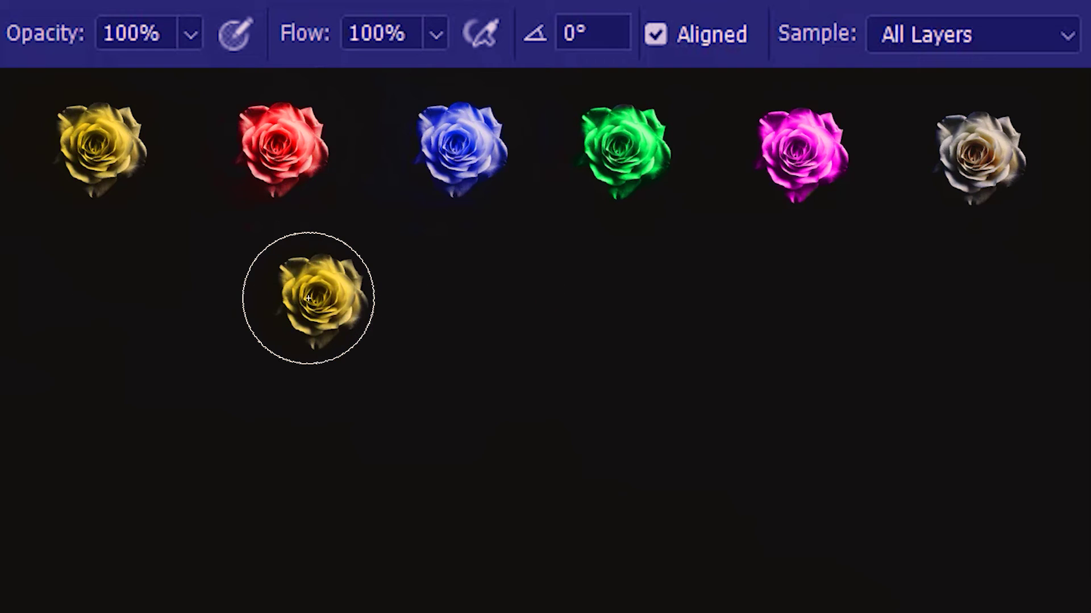
{"action": "left_click_drag", "start_coordinate": [308, 298], "coordinate": [1018, 308]}
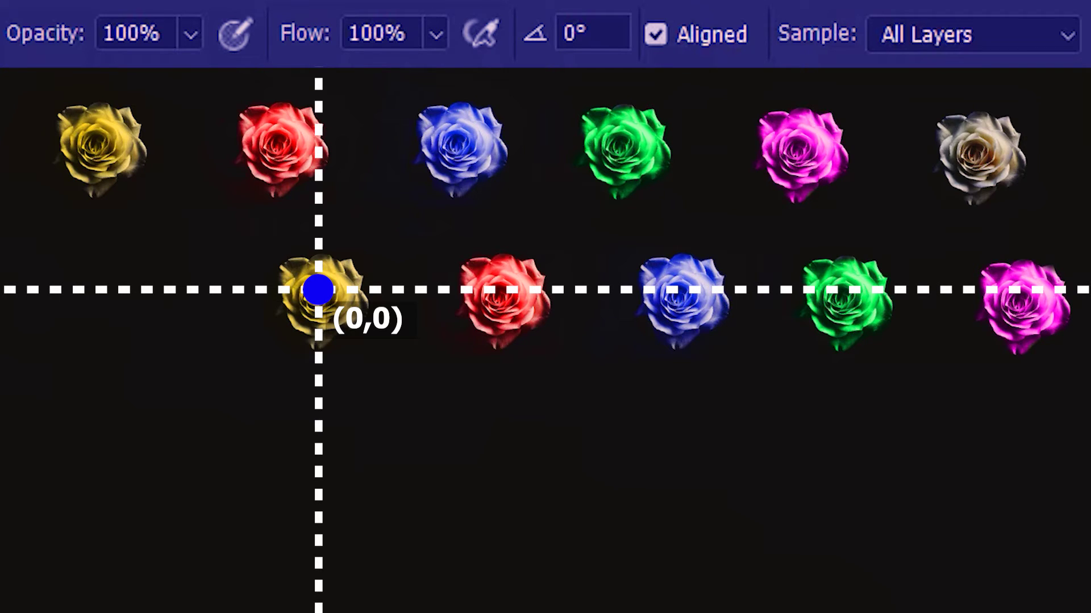
{"action": "mouse_move", "coordinate": [500, 452]}
{"action": "left_mouse_down"}
{"action": "mouse_move", "coordinate": [730, 462]}
{"action": "mouse_move", "coordinate": [993, 445]}
{"action": "mouse_move", "coordinate": [1087, 455]}
{"action": "left_mouse_up"}
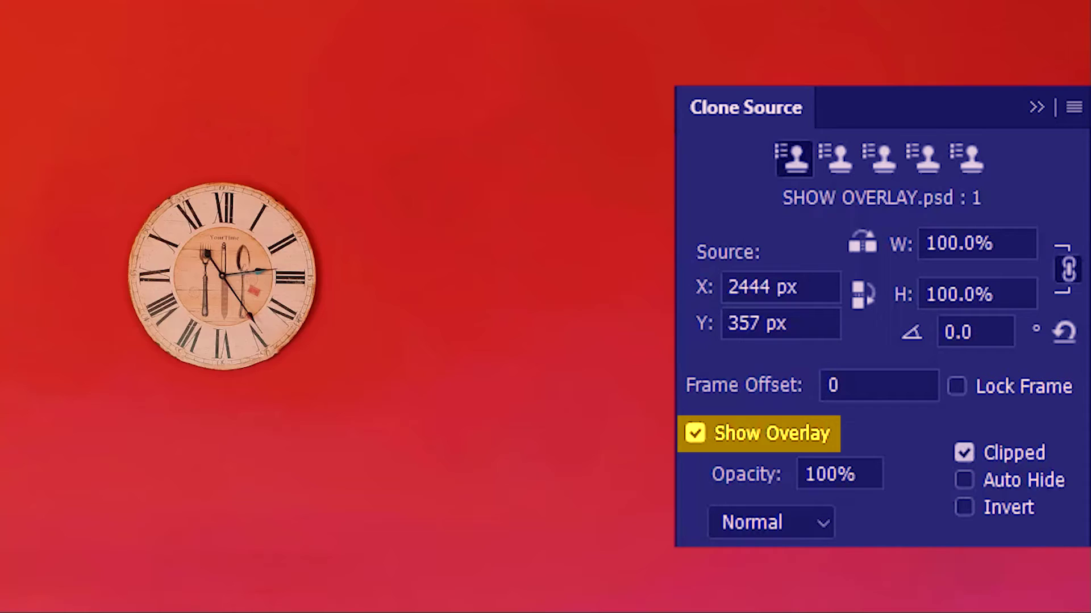
- With Show Overlay on, sample the center of the wall clock and stamp a copy beside it
{"action": "left_click", "coordinate": [224, 270], "text": "alt"}
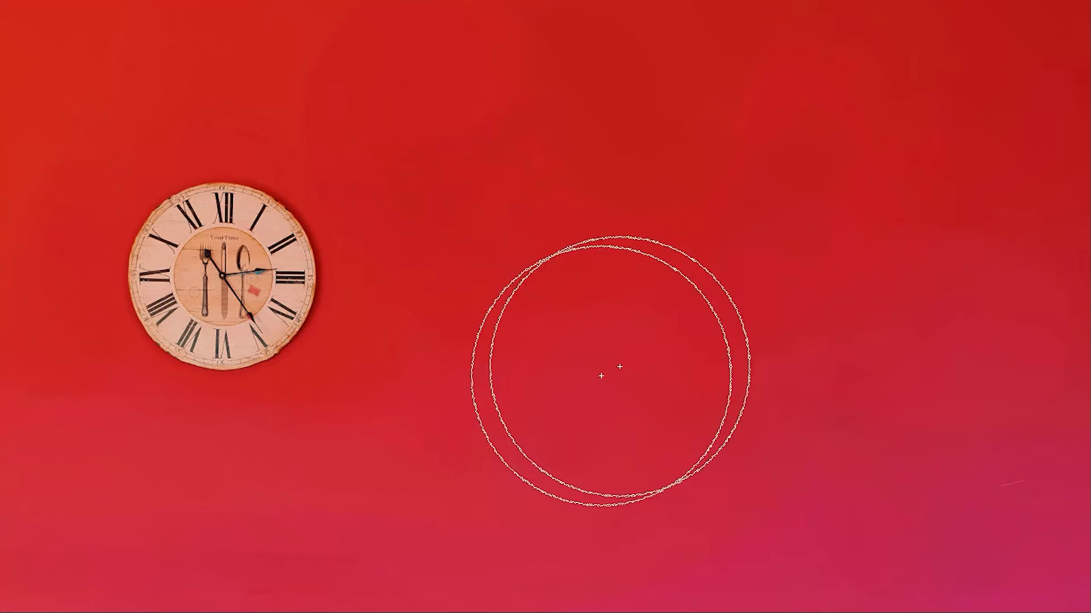
{"action": "left_click", "coordinate": [515, 279]}
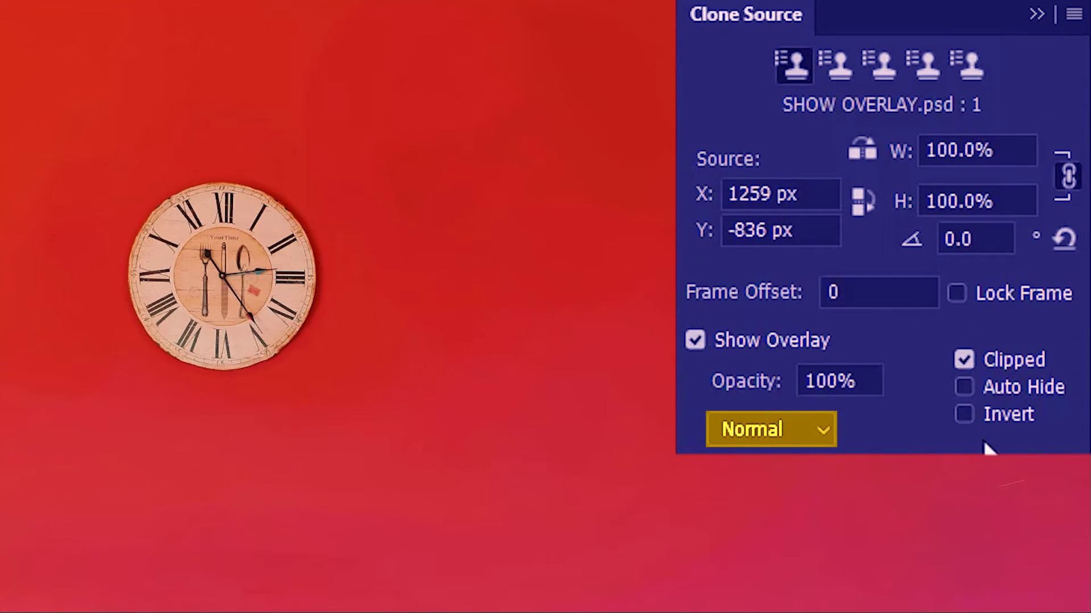
- Set the clone overlay's blend mode to Normal, resample the clock and paint a copy next to the original
{"action": "left_click", "coordinate": [815, 435]}
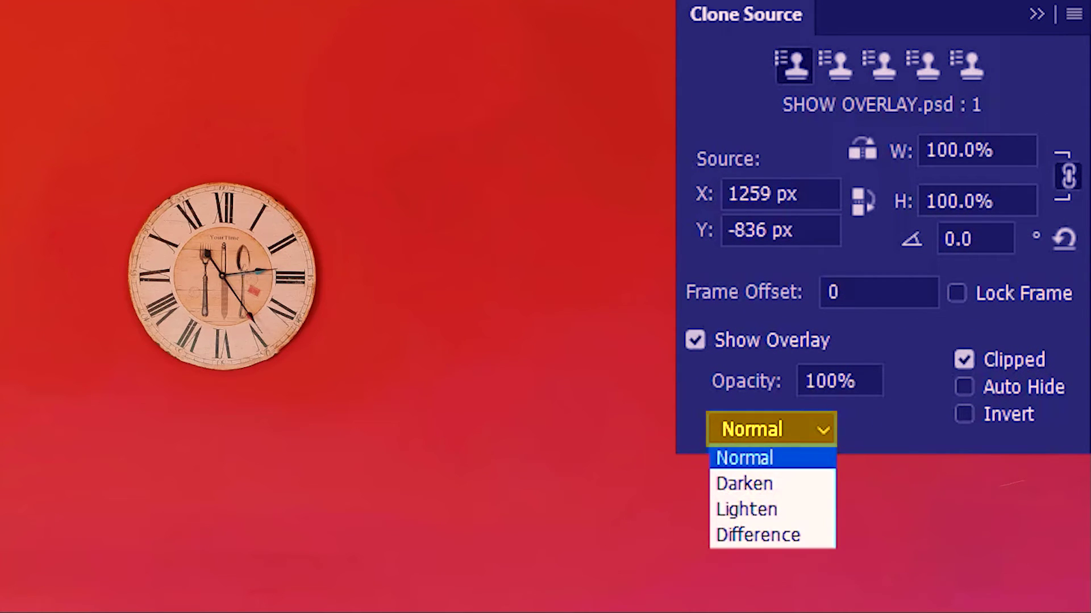
{"action": "left_click", "coordinate": [811, 458]}
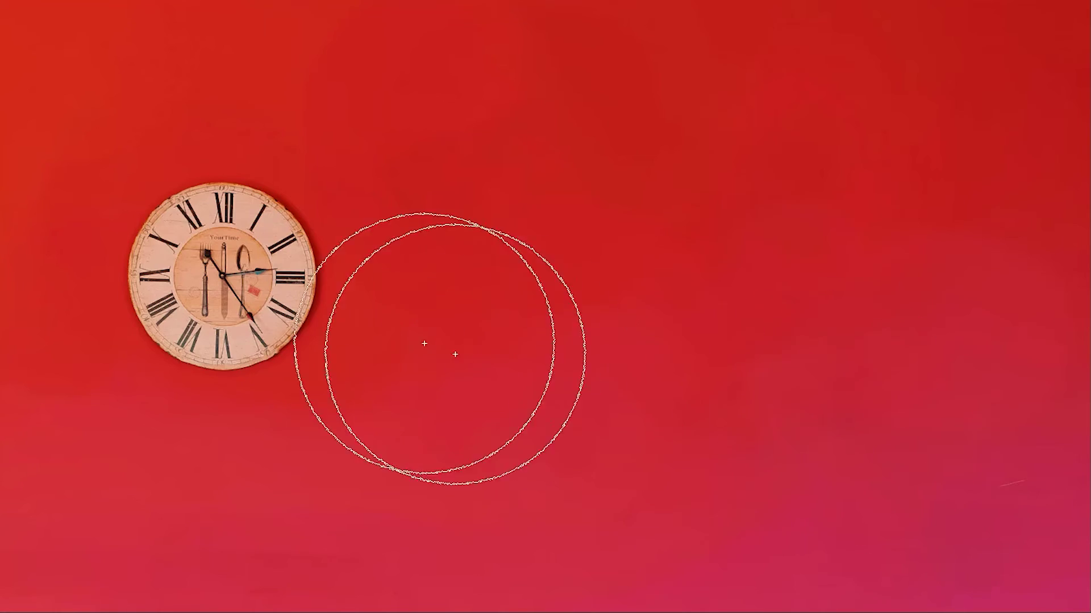
{"action": "left_click", "coordinate": [220, 276], "text": "alt"}
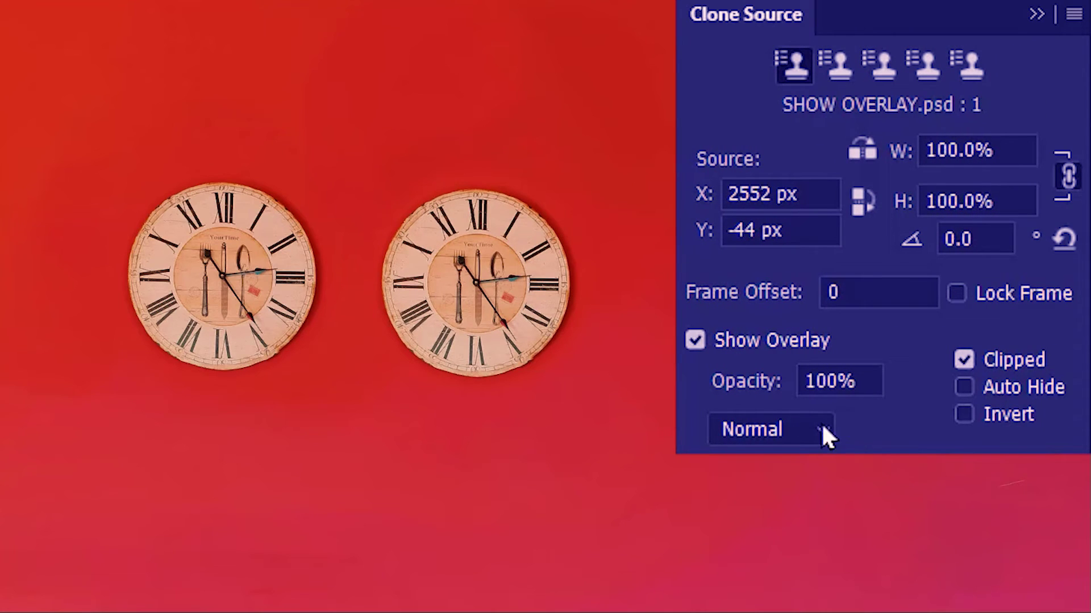
- Switch the clone overlay's blend mode to Darken, sample the original clock and stamp another copy beyond the second clock
{"action": "left_click", "coordinate": [824, 431]}
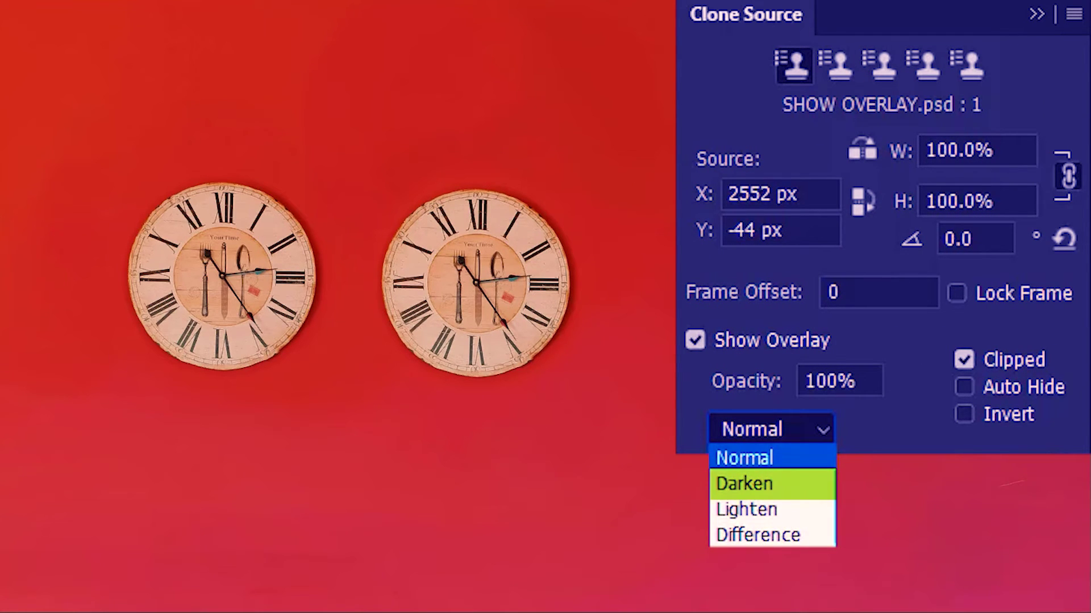
{"action": "left_click", "coordinate": [750, 483]}
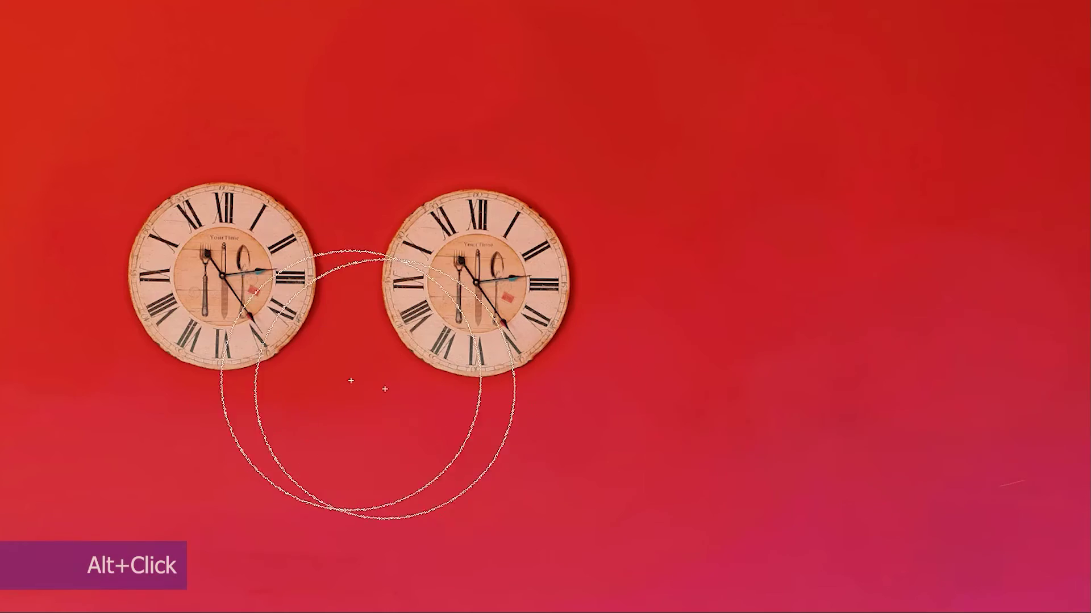
{"action": "left_click", "coordinate": [221, 270], "text": "alt"}
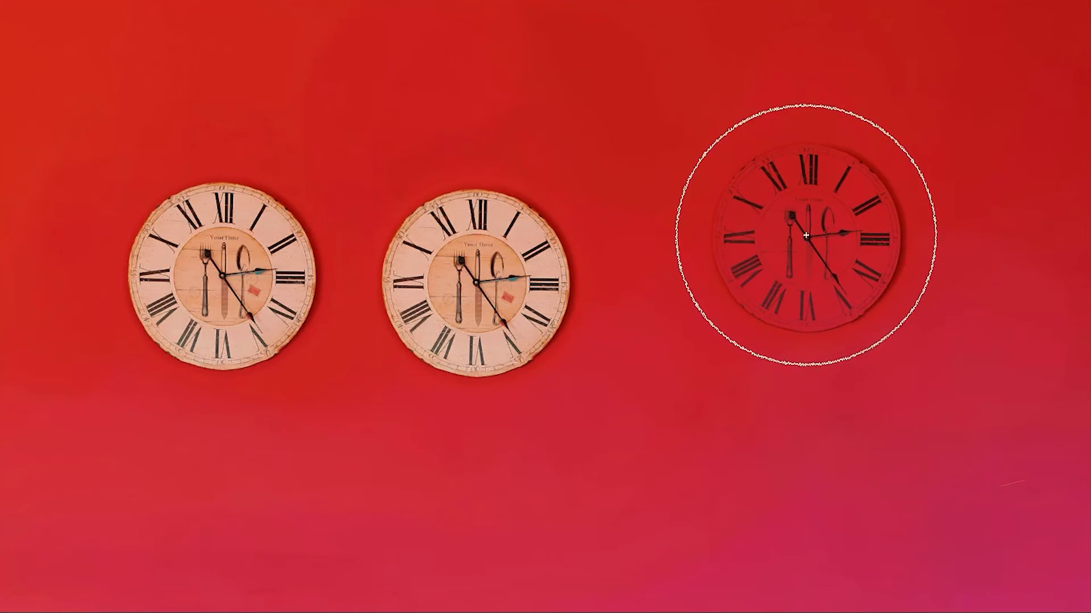
{"action": "left_click", "coordinate": [732, 285]}
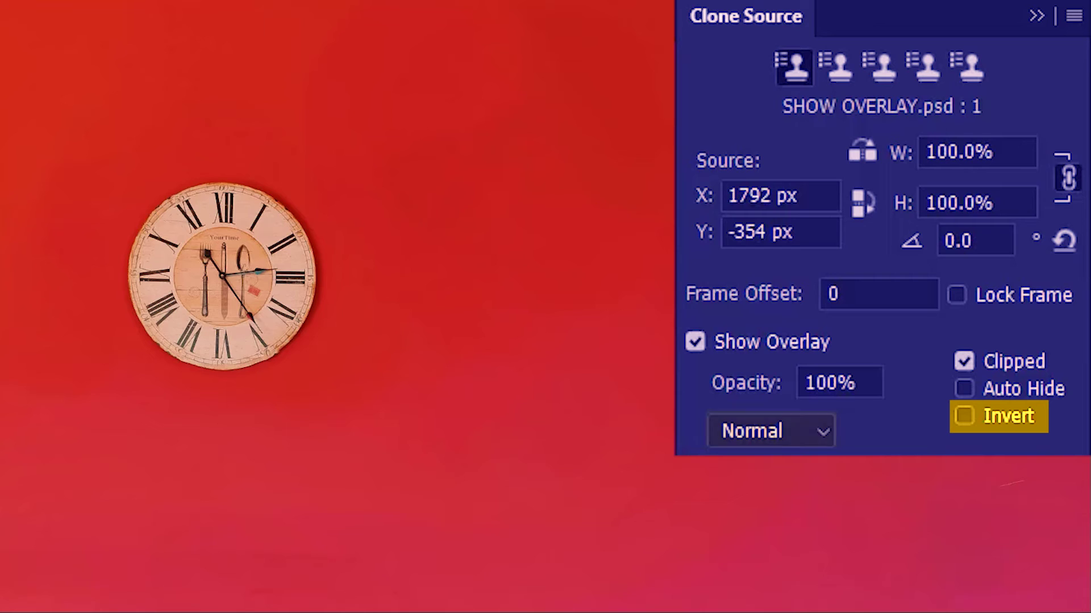
- On the wall with a single clock, set the overlay to Darken, sample the clock and stamp copies in a row beside it
{"action": "left_click", "coordinate": [813, 433]}
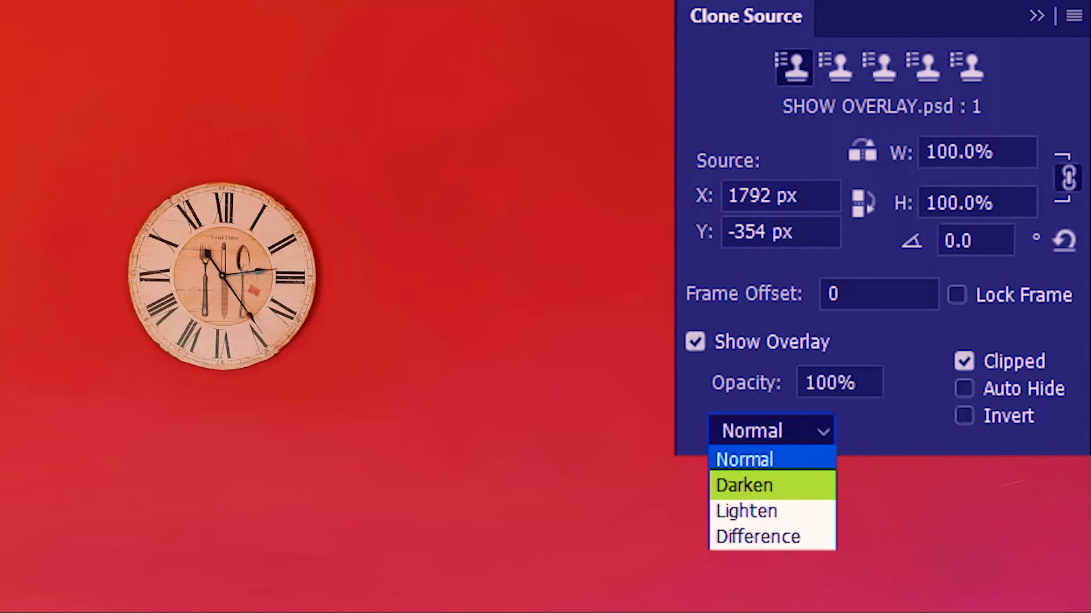
{"action": "left_click", "coordinate": [803, 489]}
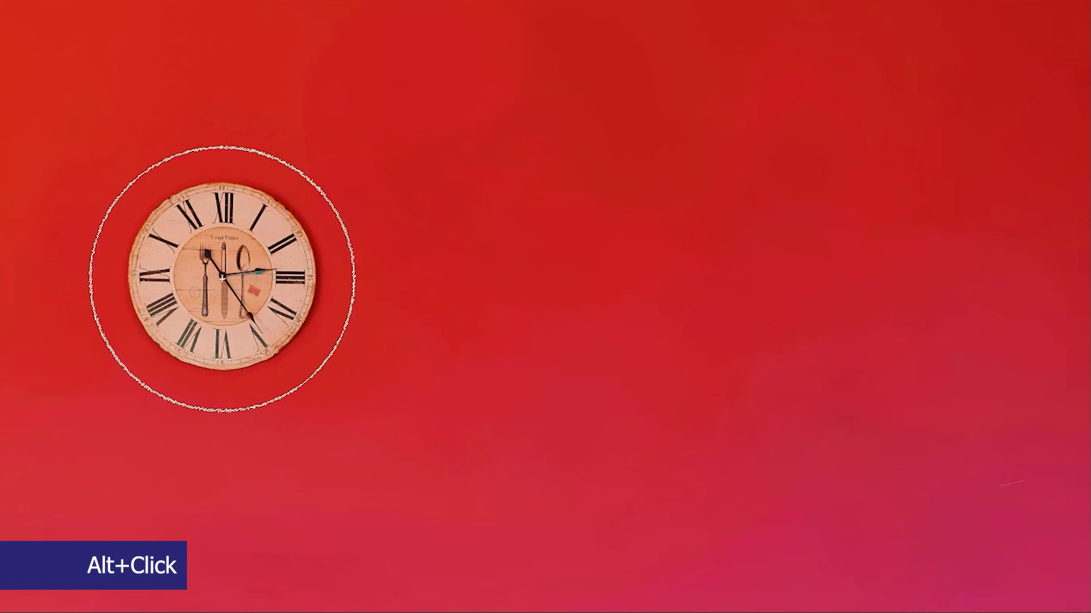
{"action": "left_click", "coordinate": [224, 275], "text": "alt"}
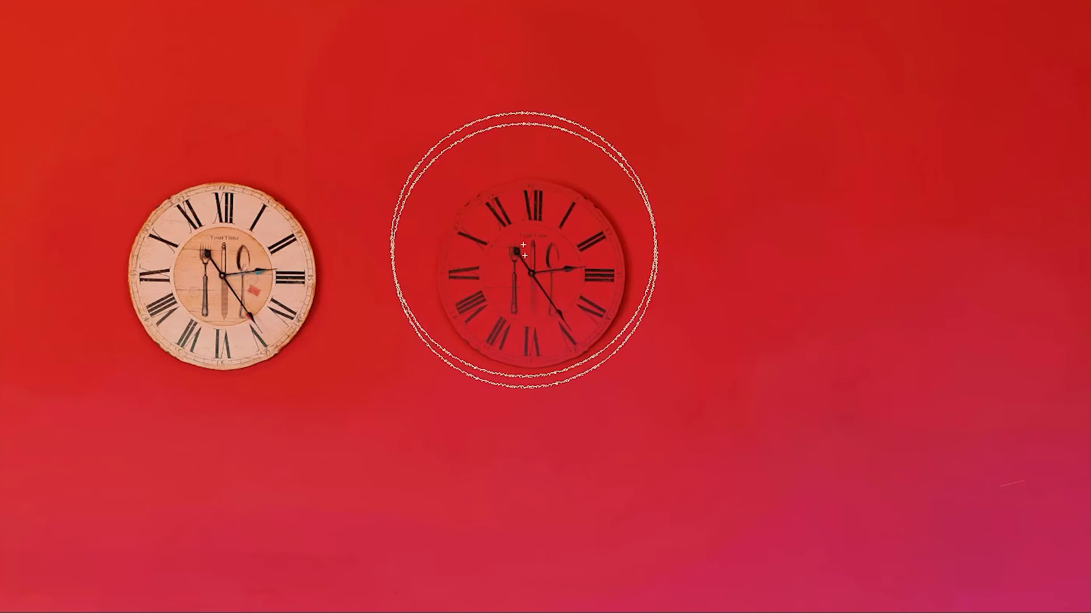
{"action": "mouse_move", "coordinate": [463, 228]}
{"action": "left_mouse_down"}
{"action": "mouse_move", "coordinate": [526, 261]}
{"action": "mouse_move", "coordinate": [458, 237]}
{"action": "left_mouse_up"}
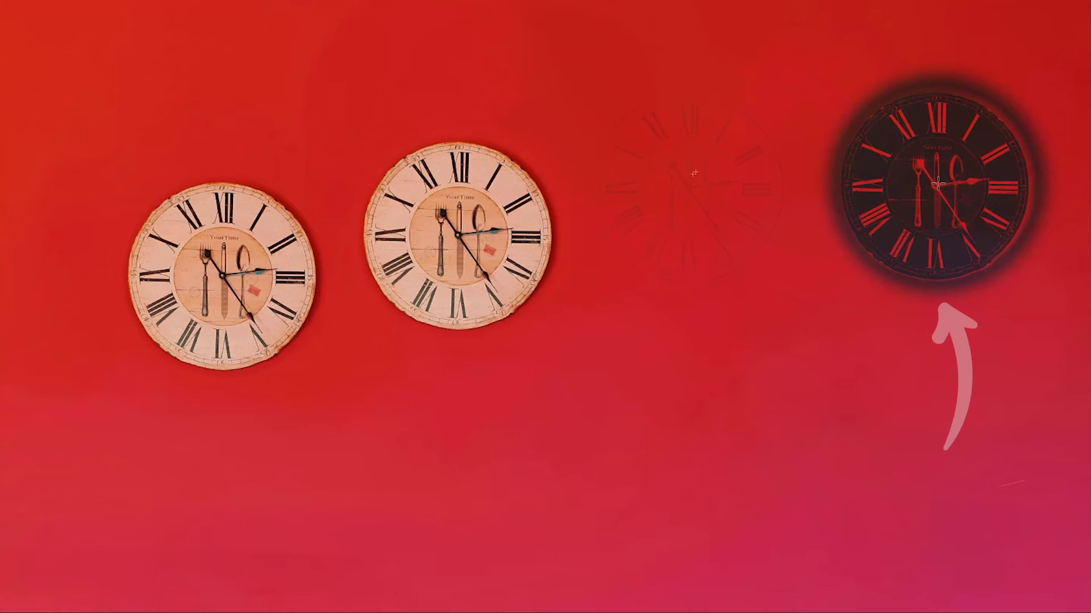
{"action": "left_click", "coordinate": [705, 236]}
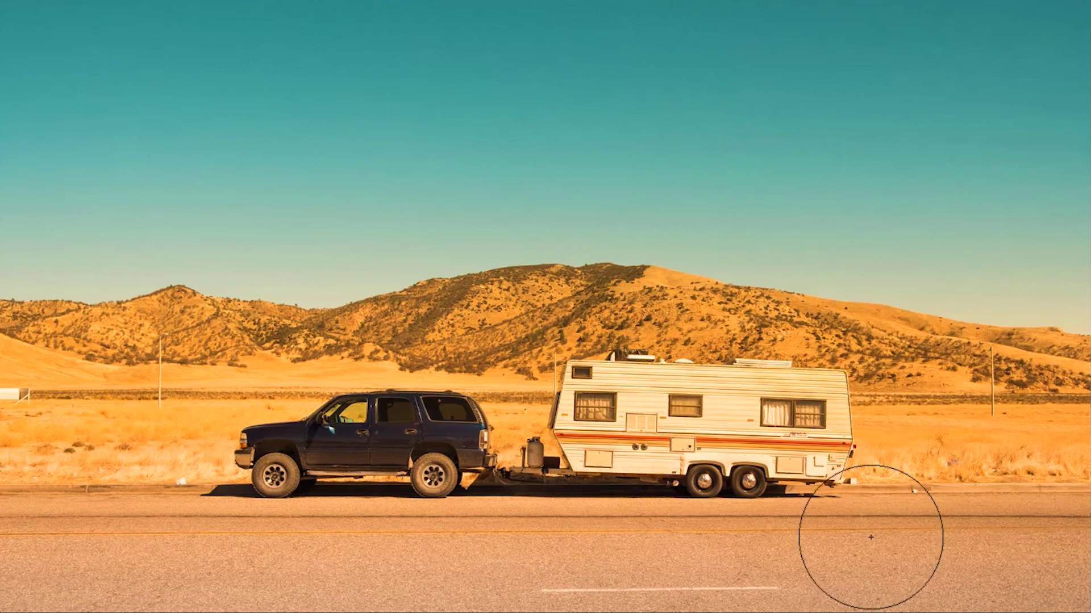
- Sample the front of the dark SUV and paint a copy of the SUV and trailer above the originals
{"action": "left_click", "coordinate": [286, 405], "text": "alt"}
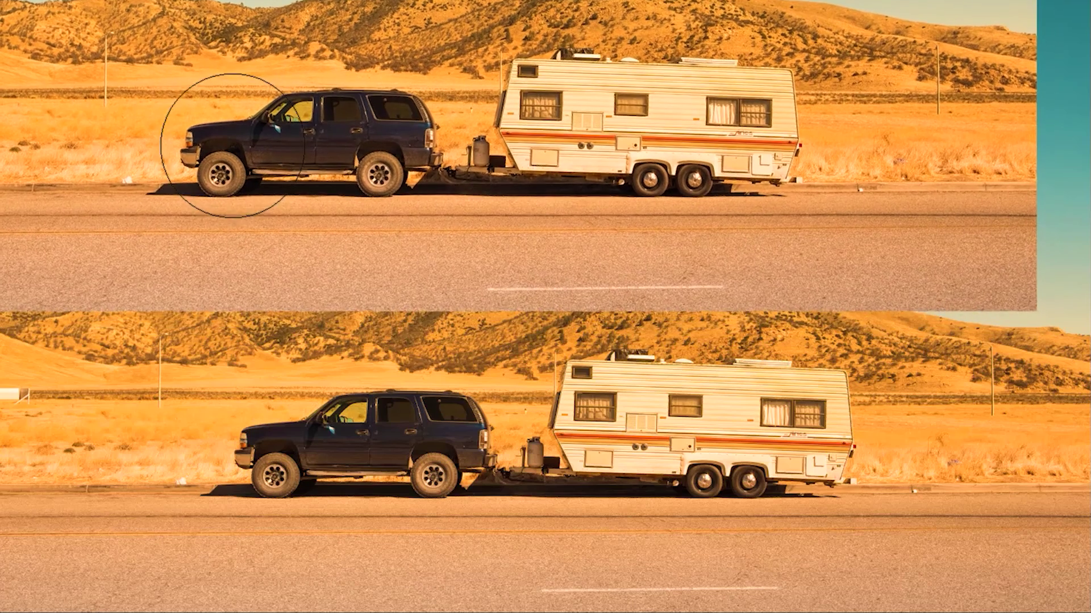
{"action": "mouse_move", "coordinate": [230, 146]}
{"action": "left_mouse_down"}
{"action": "mouse_move", "coordinate": [713, 146]}
{"action": "mouse_move", "coordinate": [795, 159]}
{"action": "left_mouse_up"}
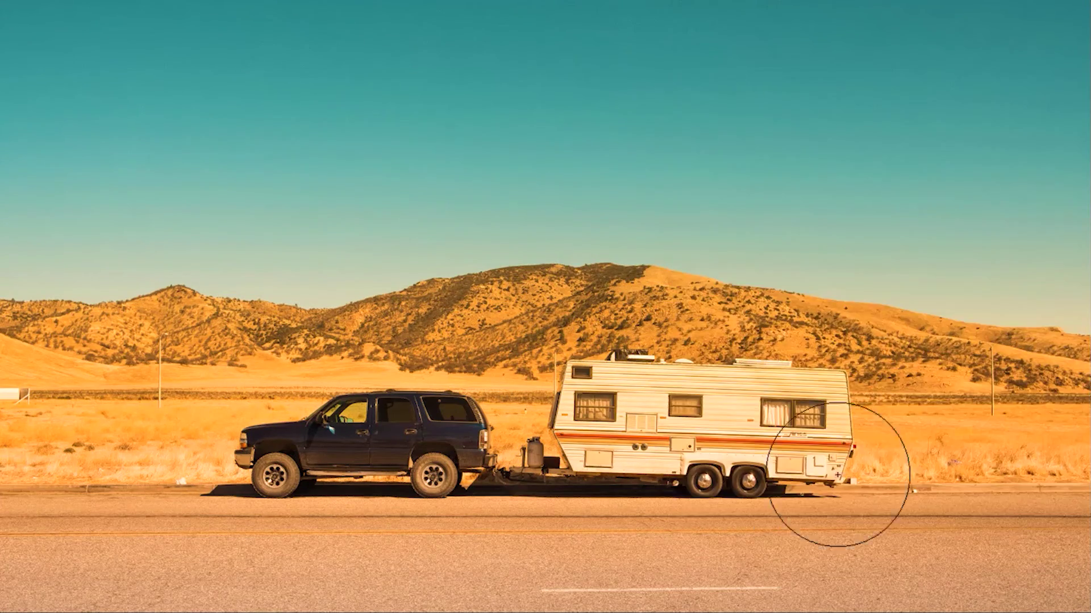
- Resample the front of the SUV near its wheel as the clone source for another copy
{"action": "left_click", "coordinate": [266, 447], "text": "alt"}
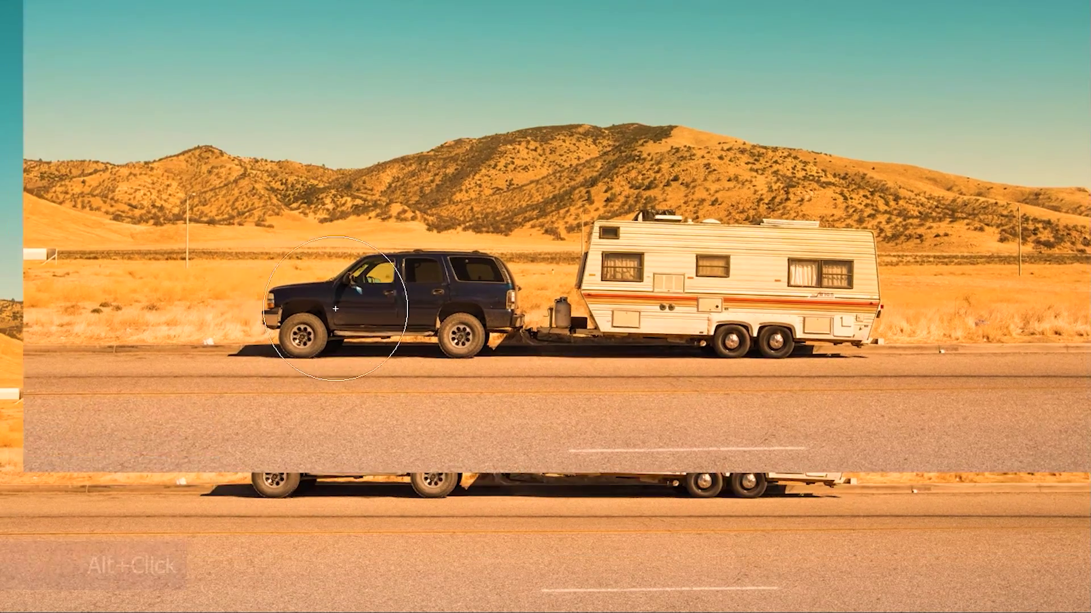